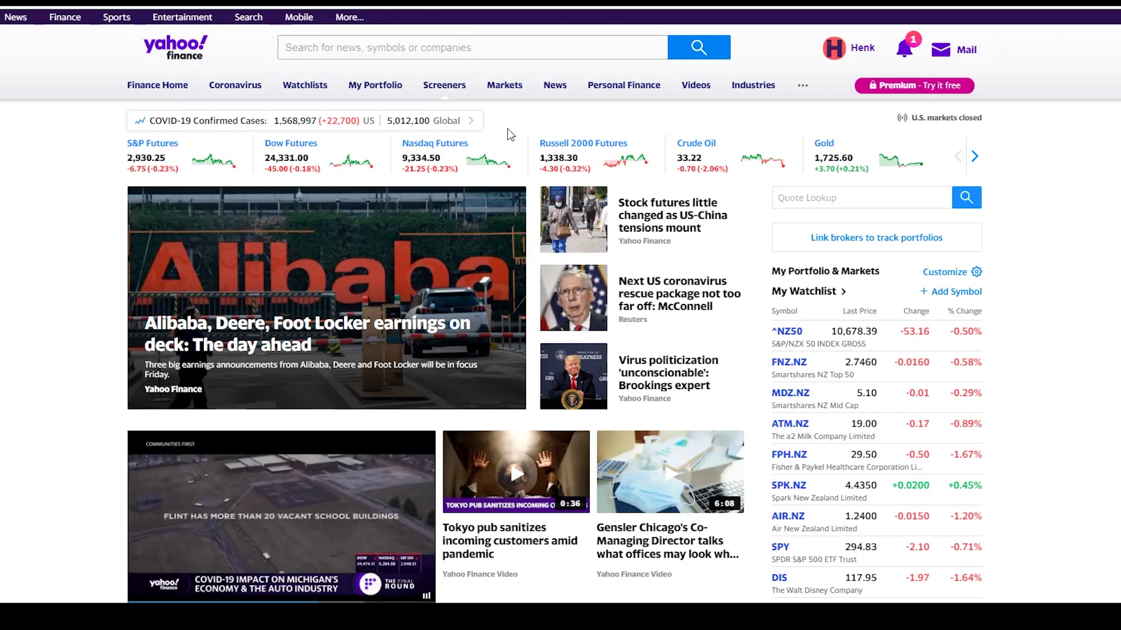
Open the stock screeners section and create a new screener
mouse_move(449, 89)
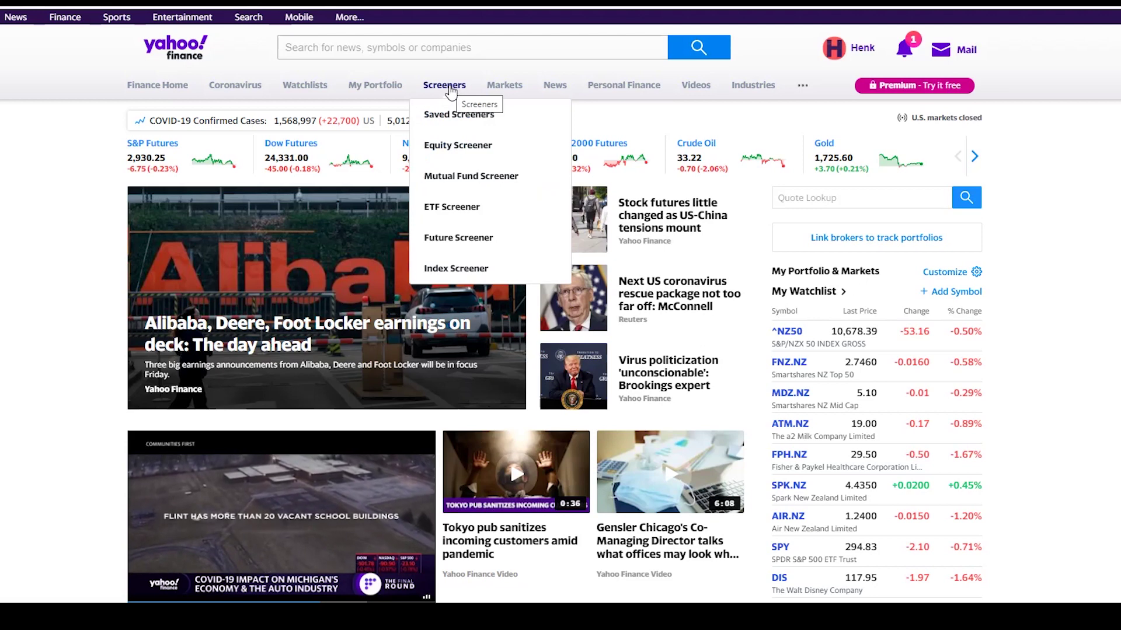
click(450, 89)
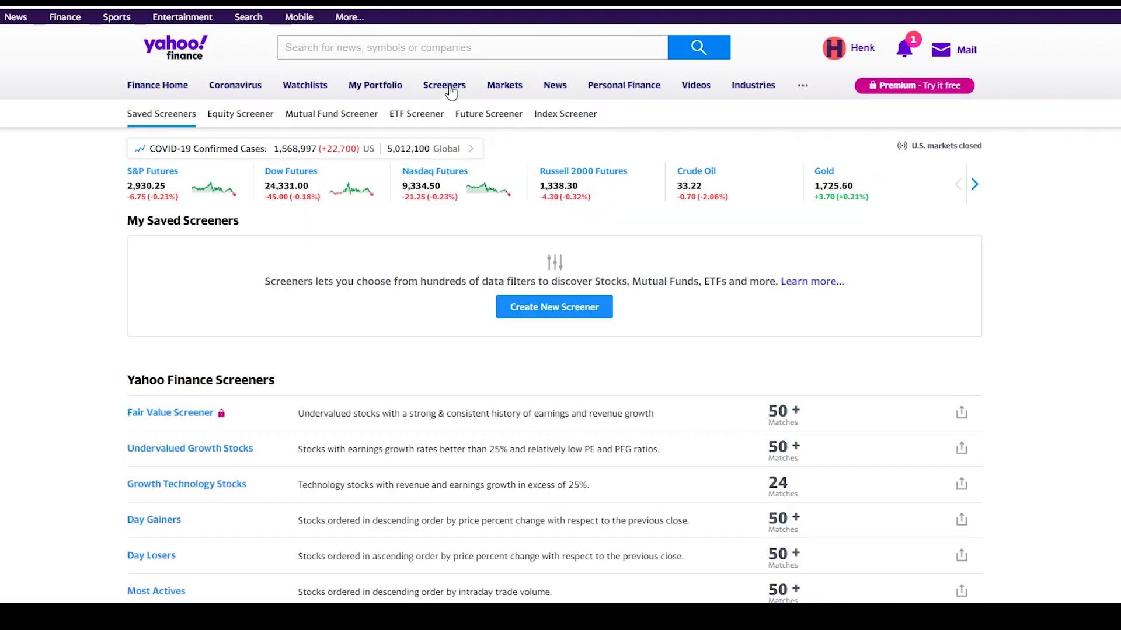
click(523, 317)
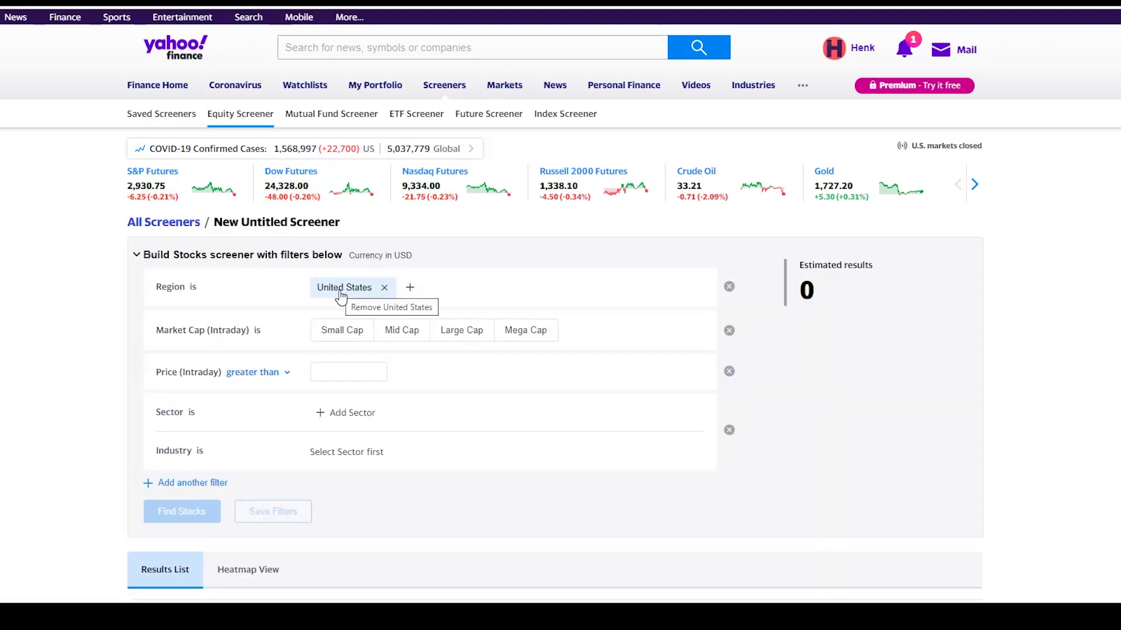
Replace United States with New Zealand in the screener's region filter
click(385, 287)
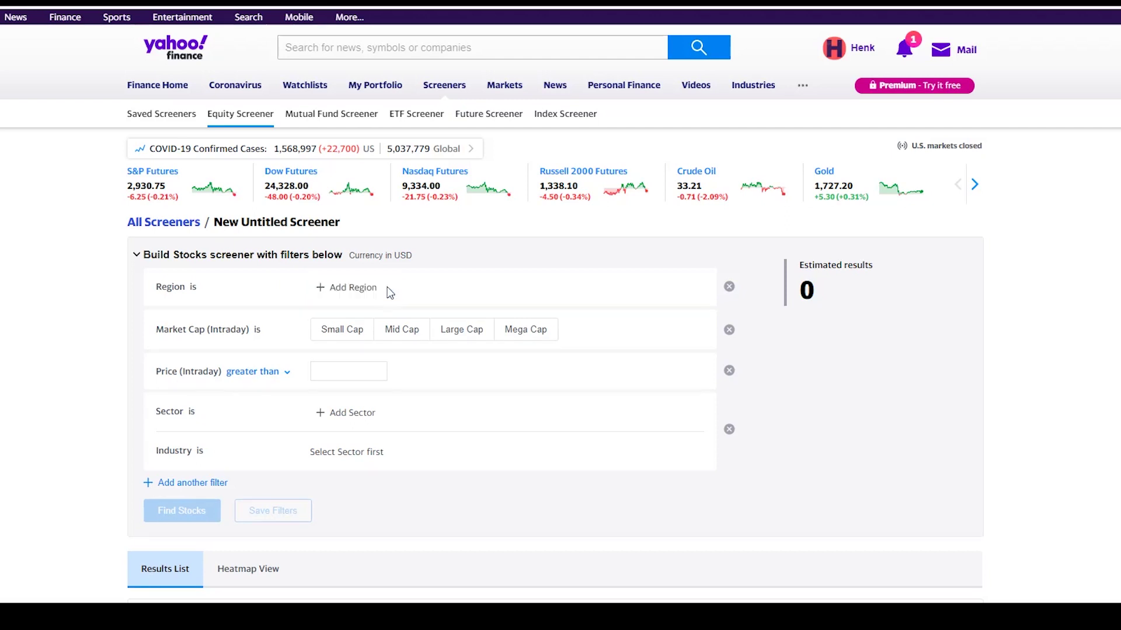
click(359, 295)
click(378, 326)
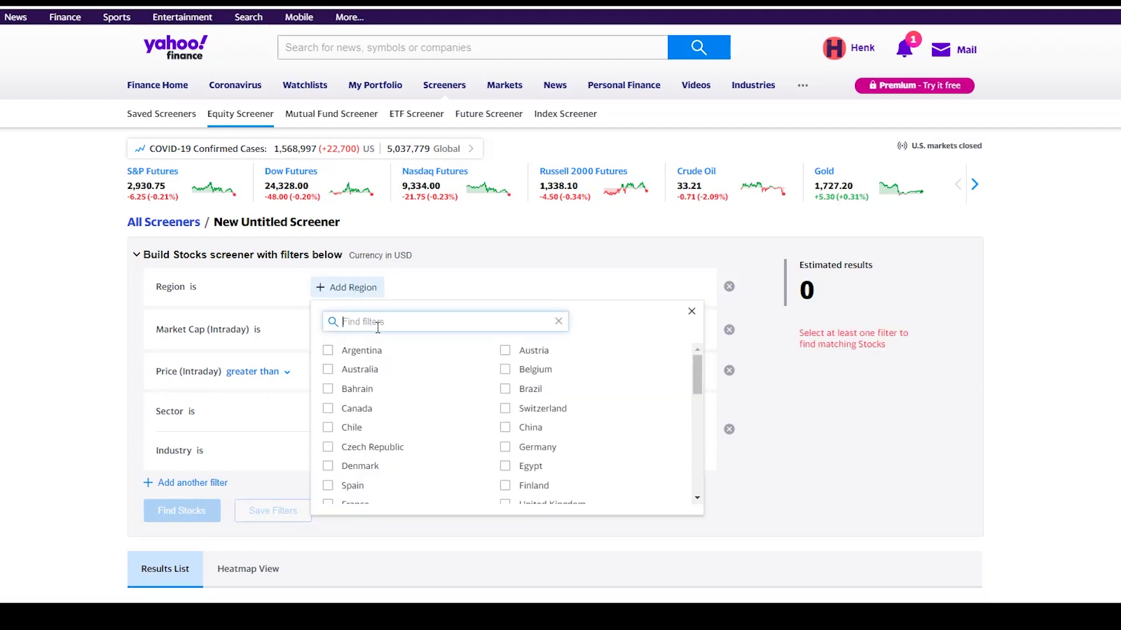
text(new)
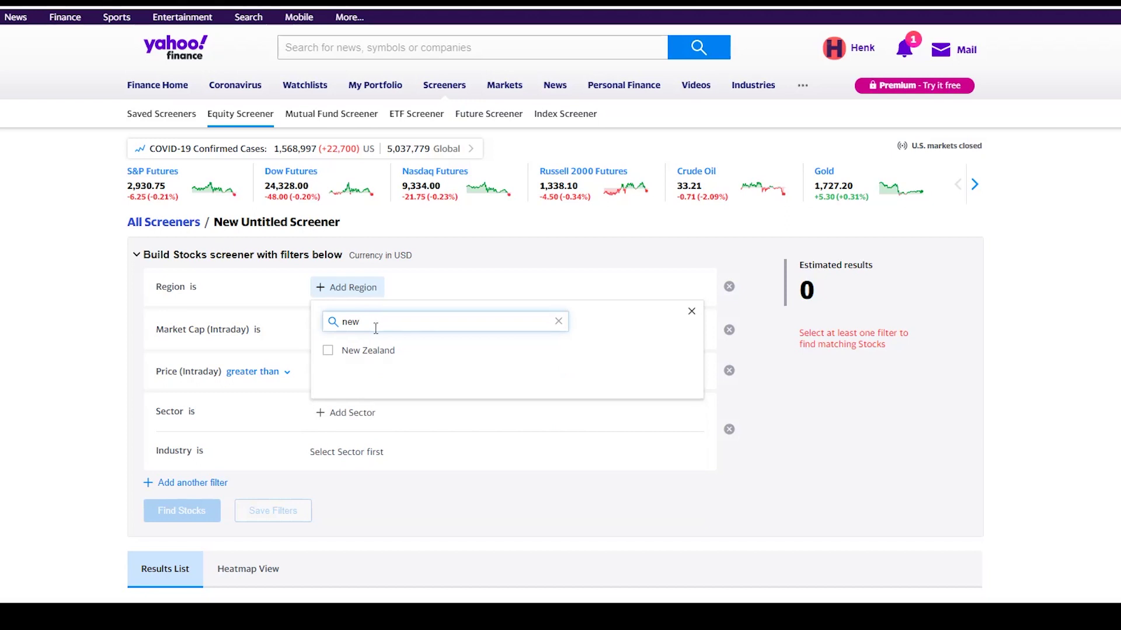
click(357, 349)
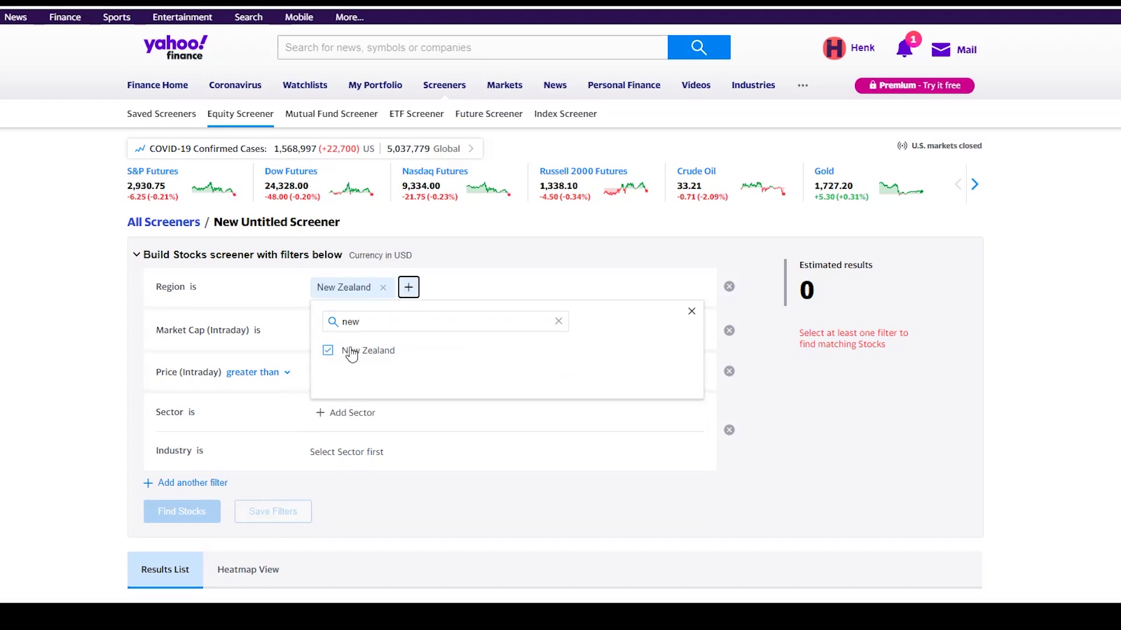
click(467, 284)
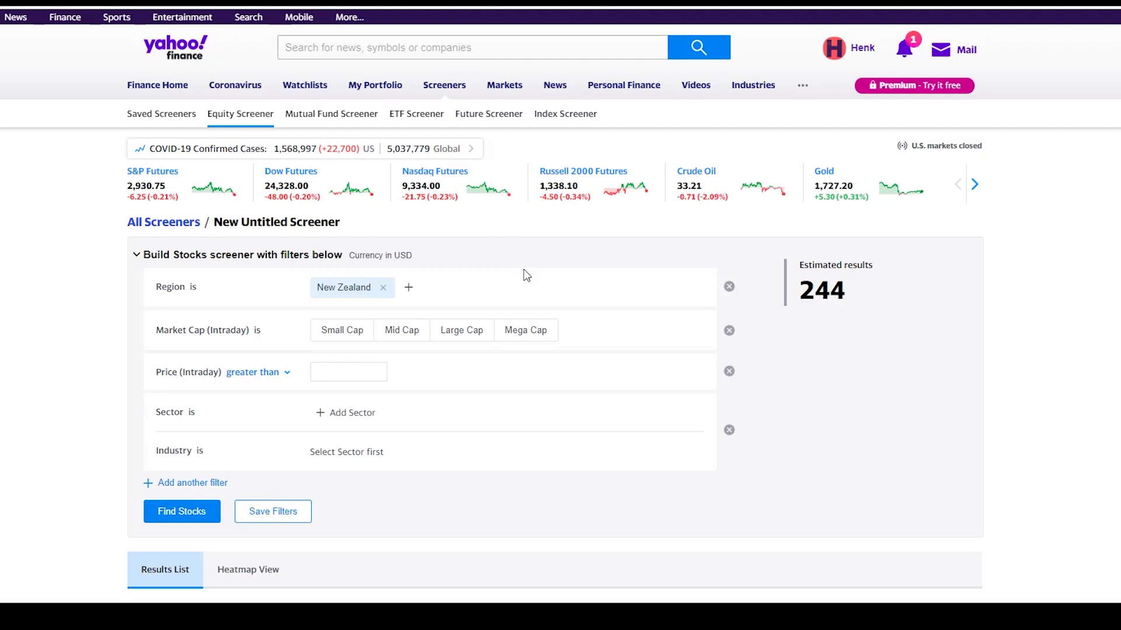
Add a Price / Earnings (P/E) filter set to greater than 0
click(175, 484)
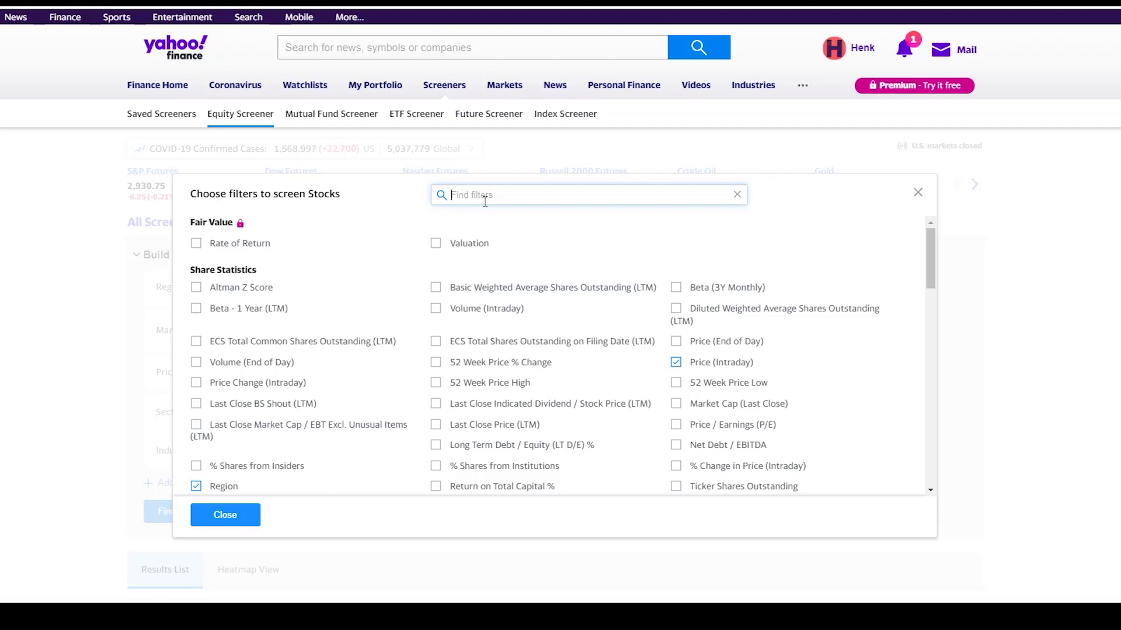
text(price)
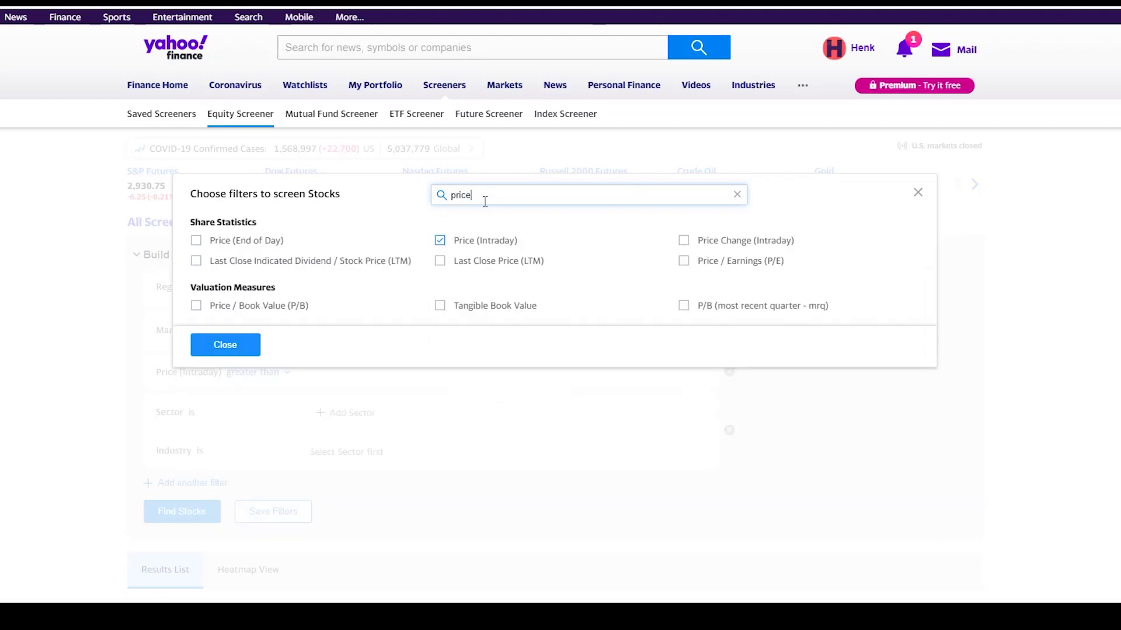
click(684, 262)
click(233, 350)
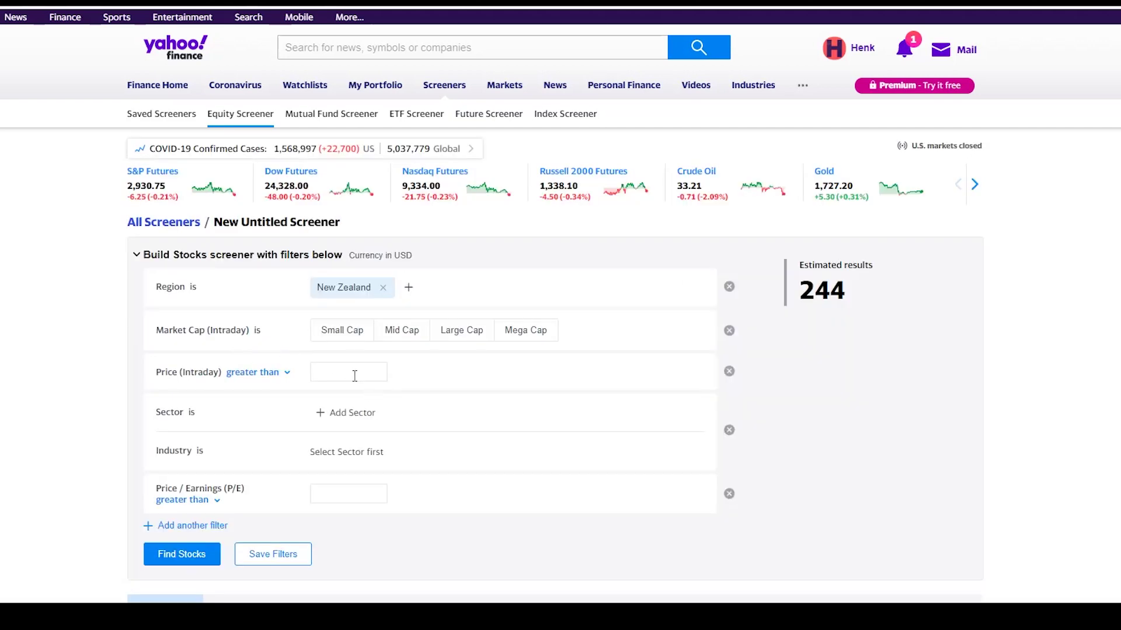
click(346, 493)
text(0)
Add a Market Cap (Last Close) filter set to greater than 200000000
click(209, 530)
click(203, 531)
click(480, 198)
text(market)
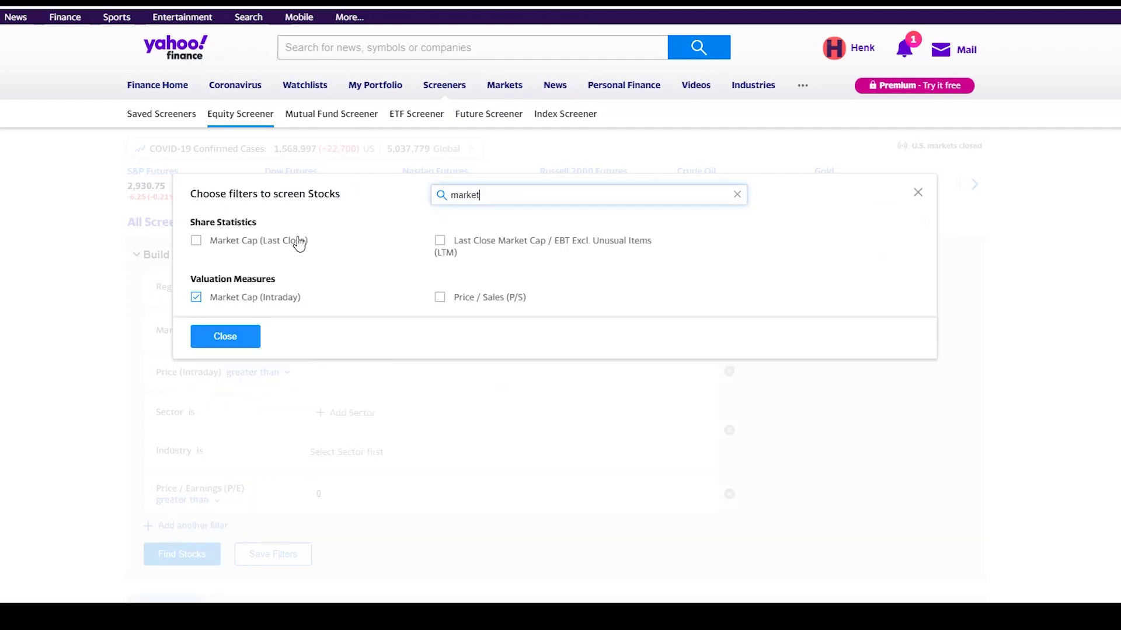
click(225, 242)
click(255, 338)
click(368, 536)
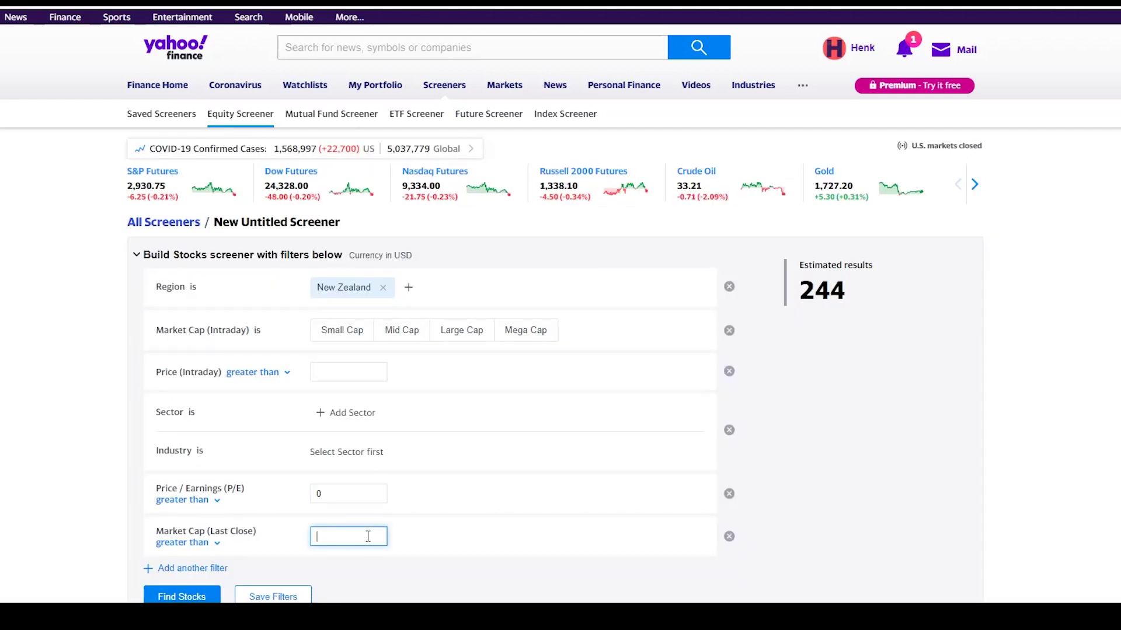
text(2000)
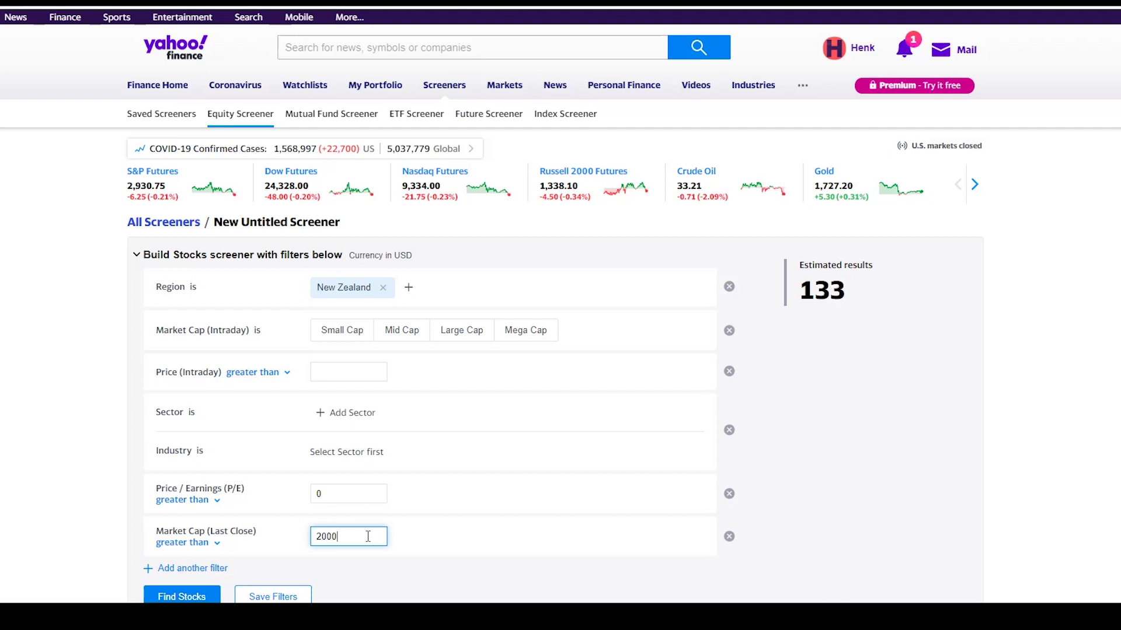
text(00000)
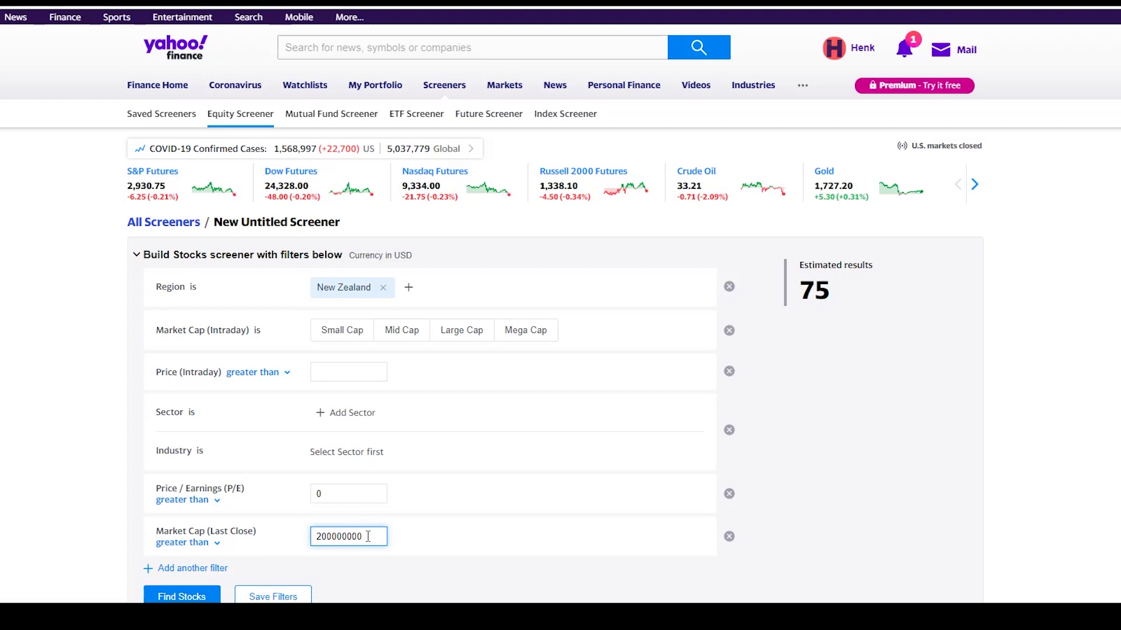
Add a Return On Equity % filter set to greater than 20
click(217, 575)
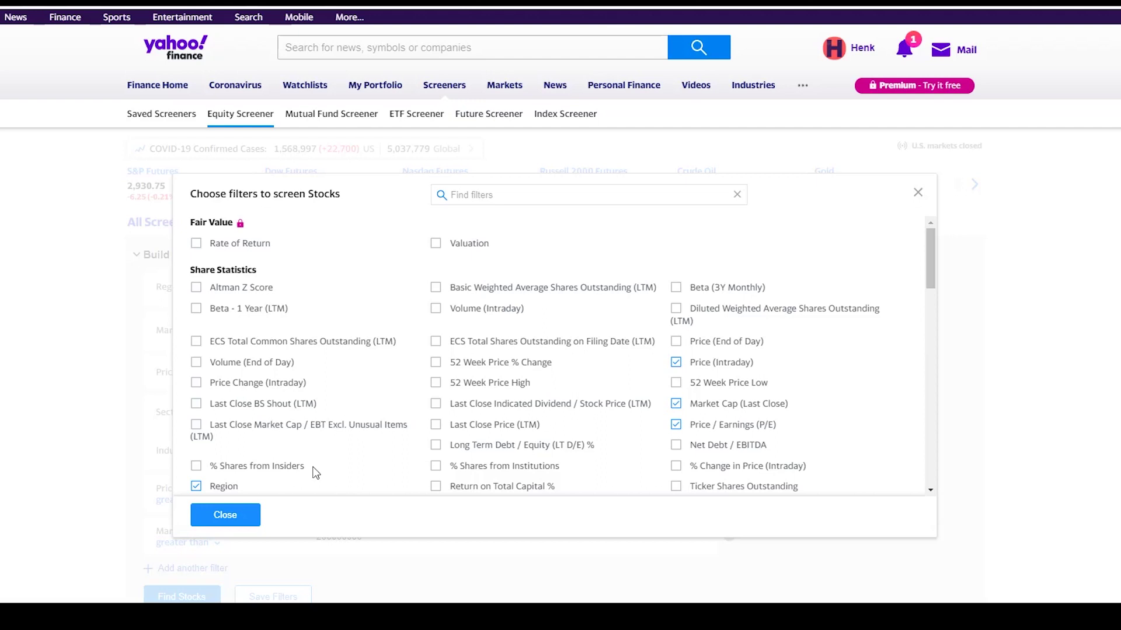
click(502, 195)
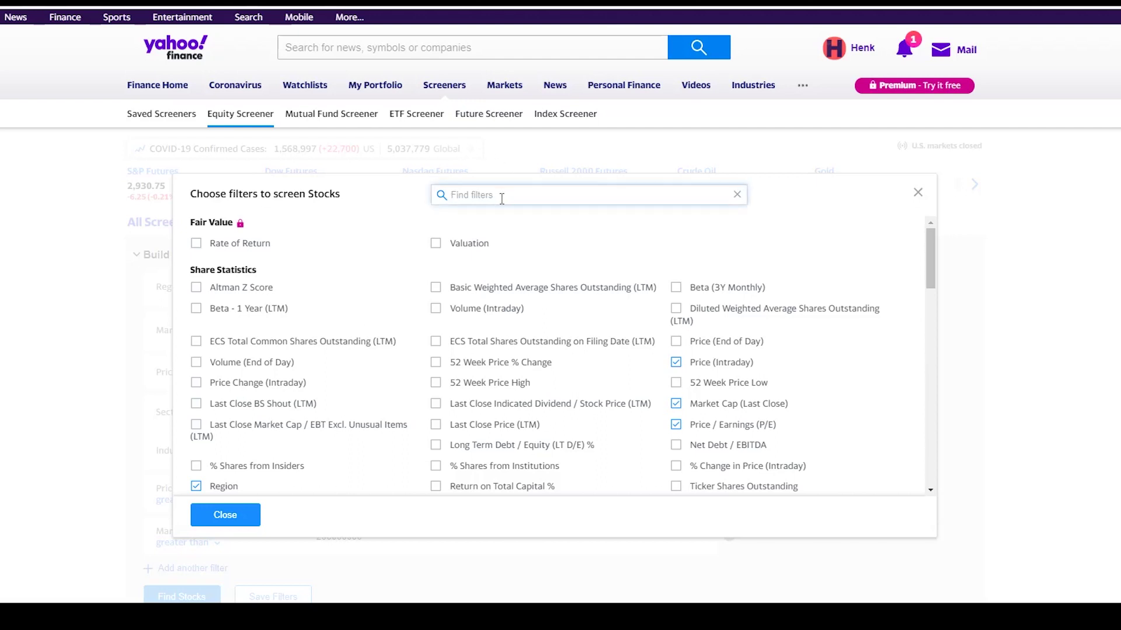
text(retur)
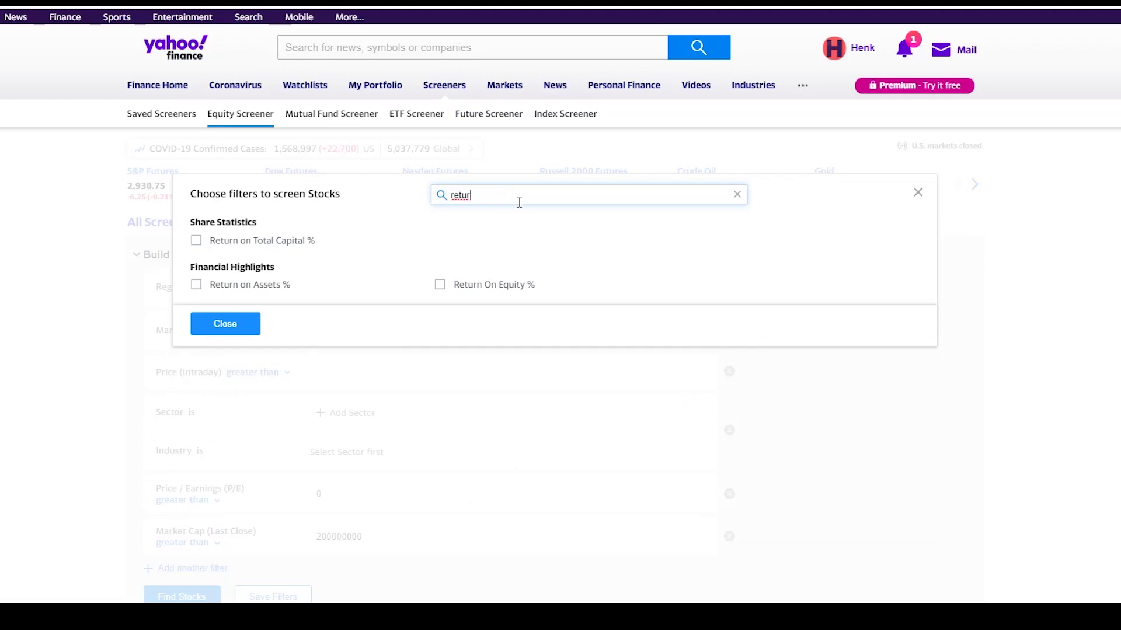
click(466, 287)
click(234, 324)
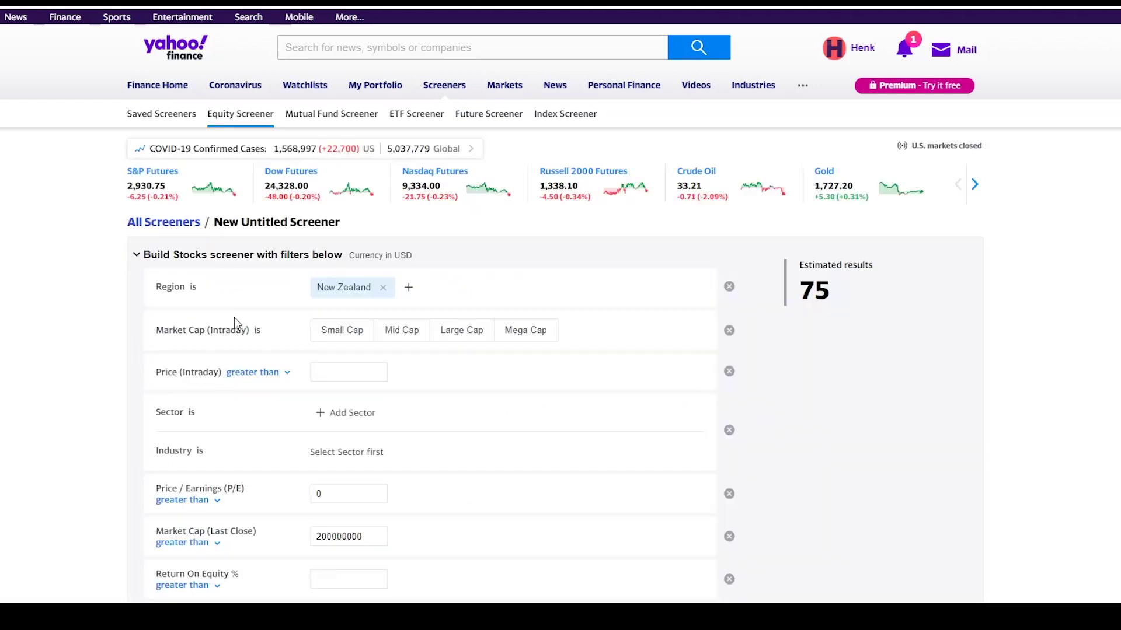
click(349, 580)
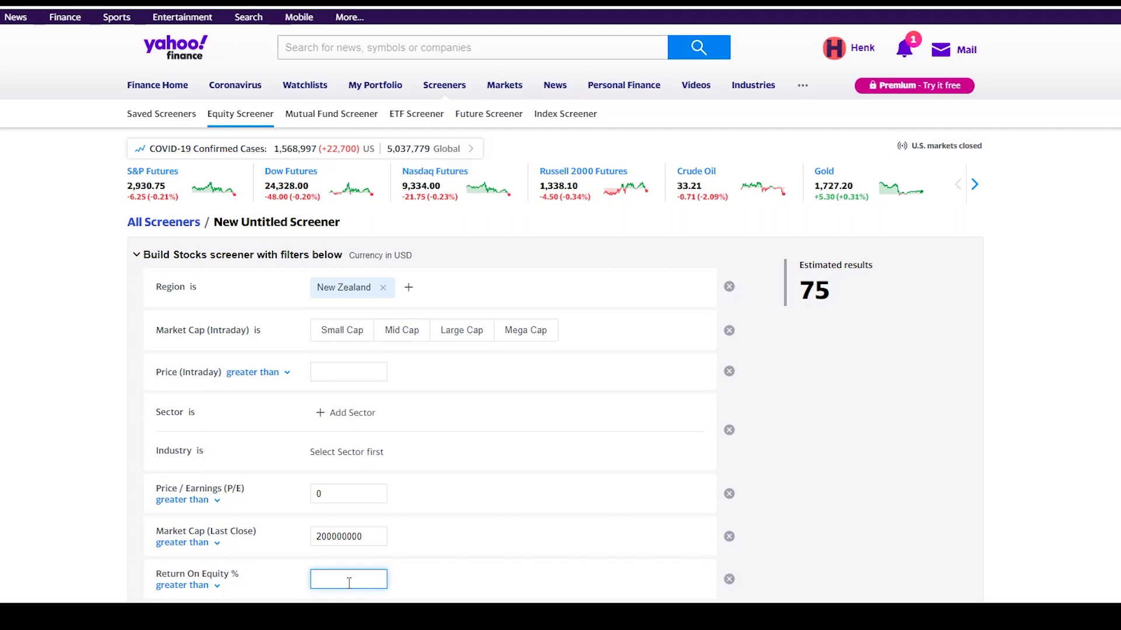
text(20)
Add a Current Ratio filter set to greater than 1
click(190, 618)
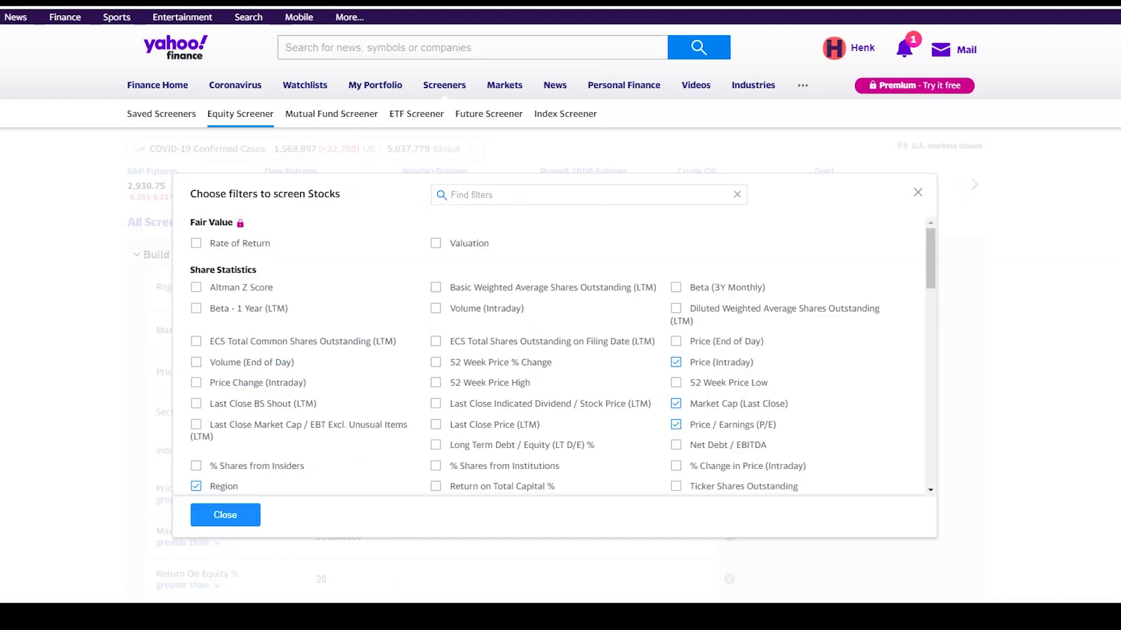
click(483, 194)
text(c)
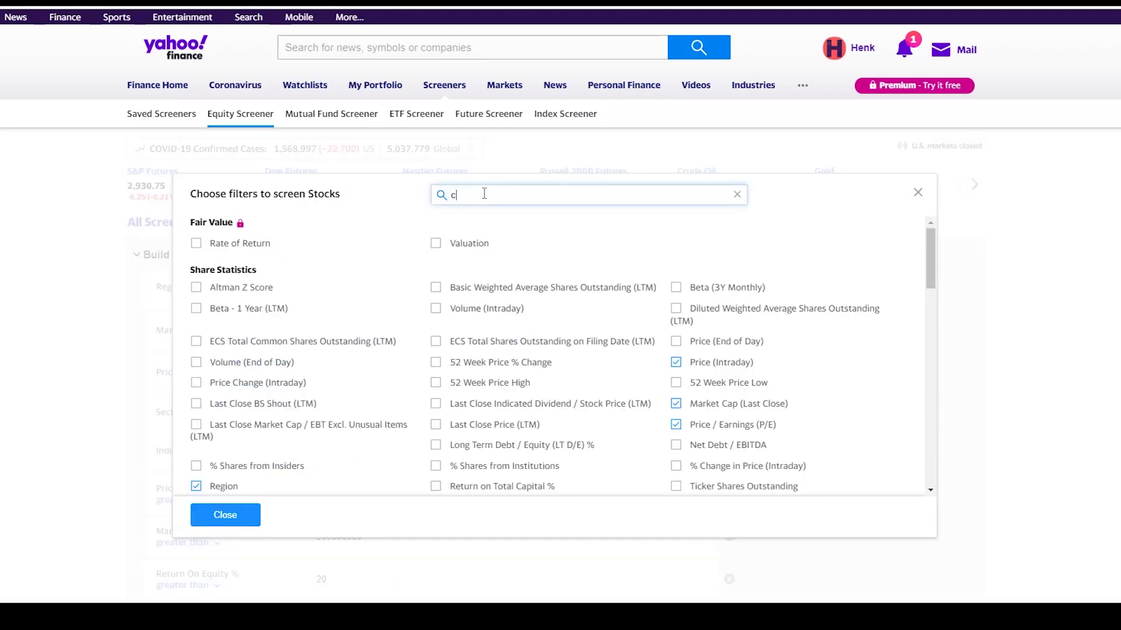
text(urrent)
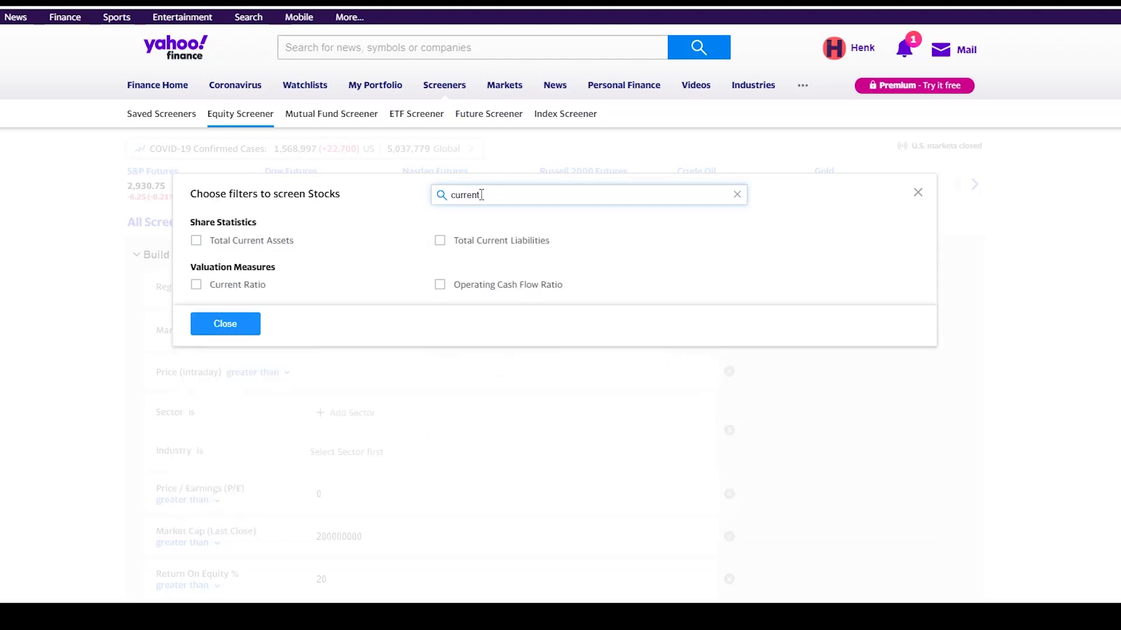
click(238, 286)
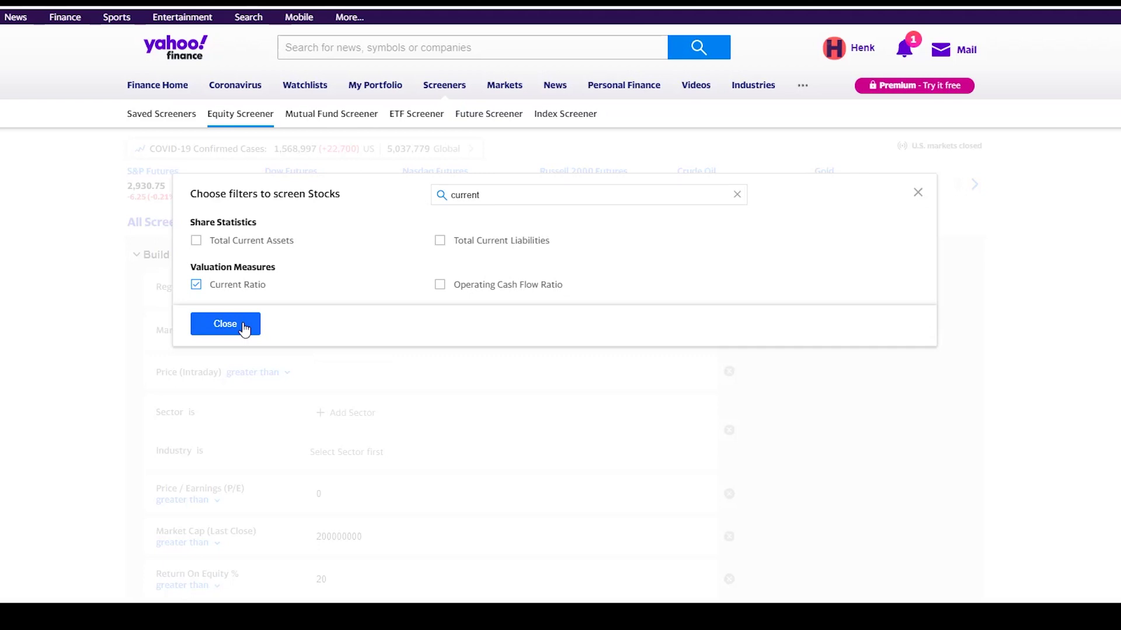
click(244, 326)
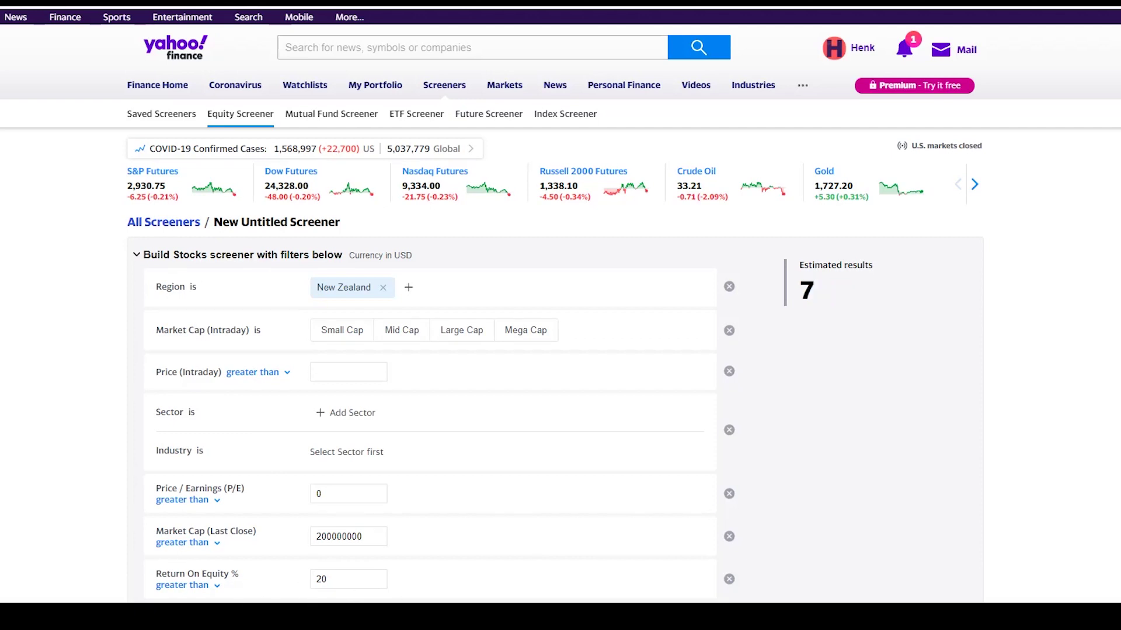
Run the screener to find stocks with the current filters and review the matching list
scroll(525, 450, down, 2)
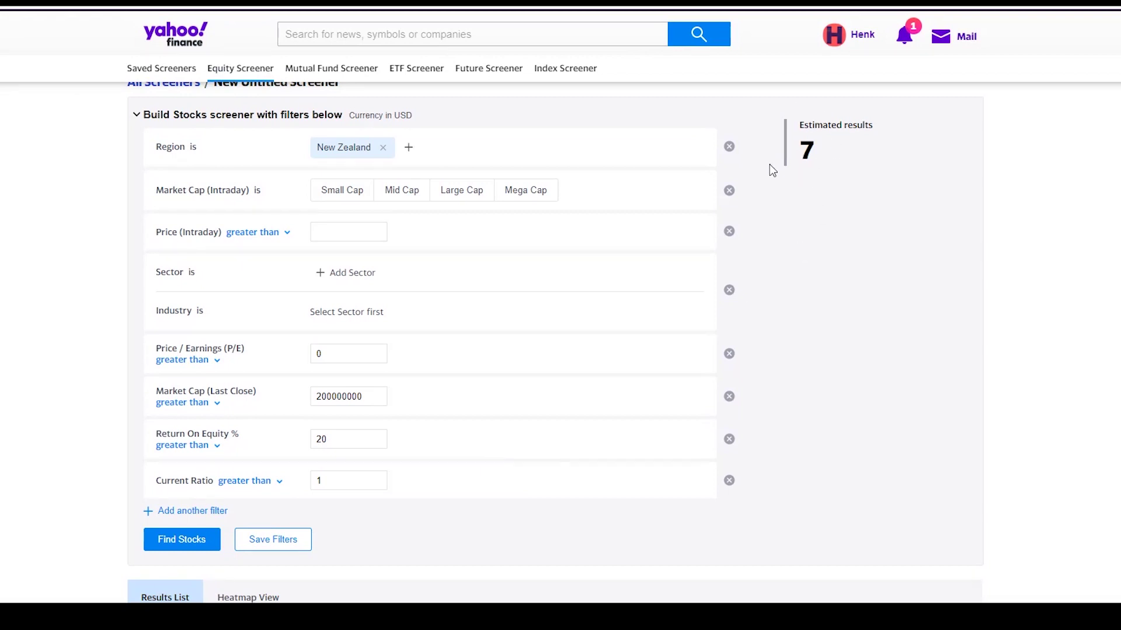
click(199, 543)
click(196, 551)
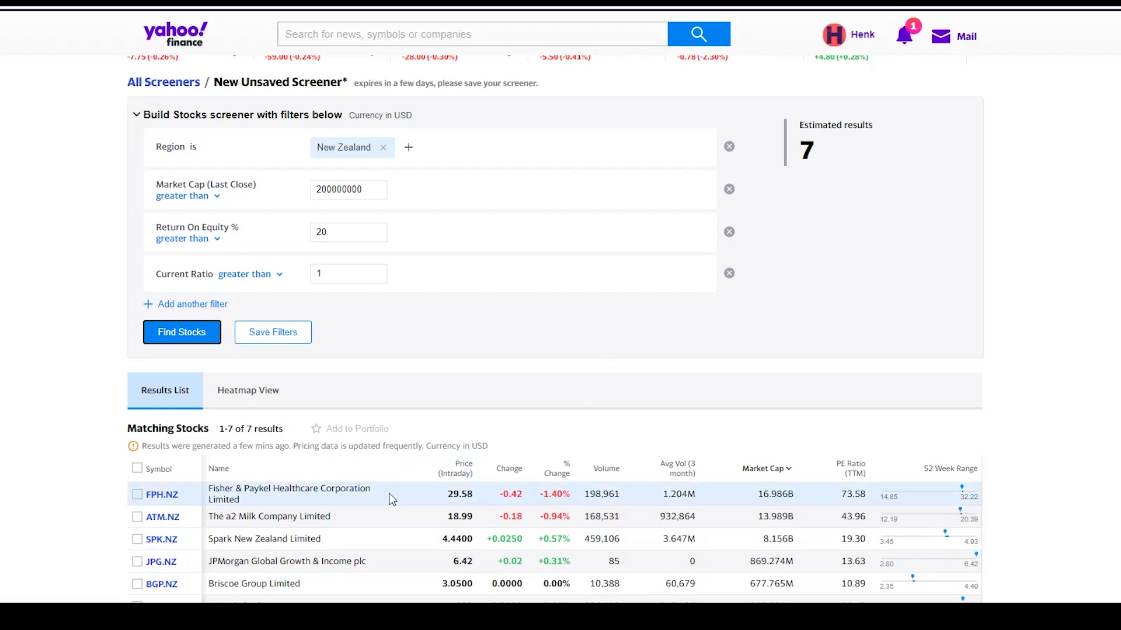
scroll(405, 496, down, 1)
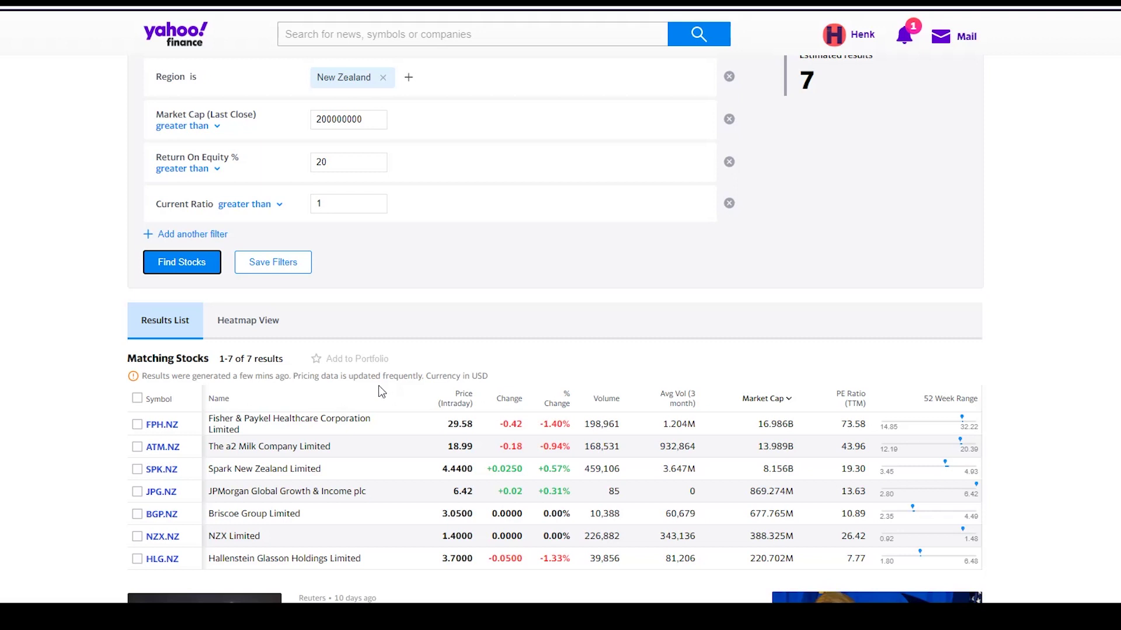
Open Hallenstein Glasson Holdings (HLG.NZ) from the matching stocks and show its price chart full screen
click(170, 562)
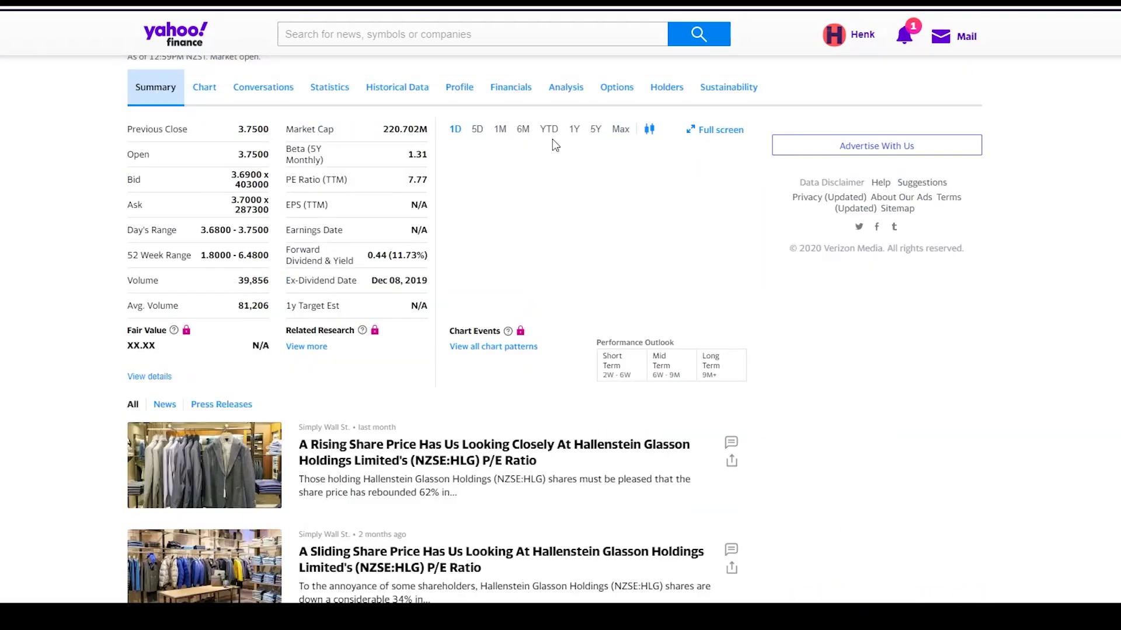
click(715, 133)
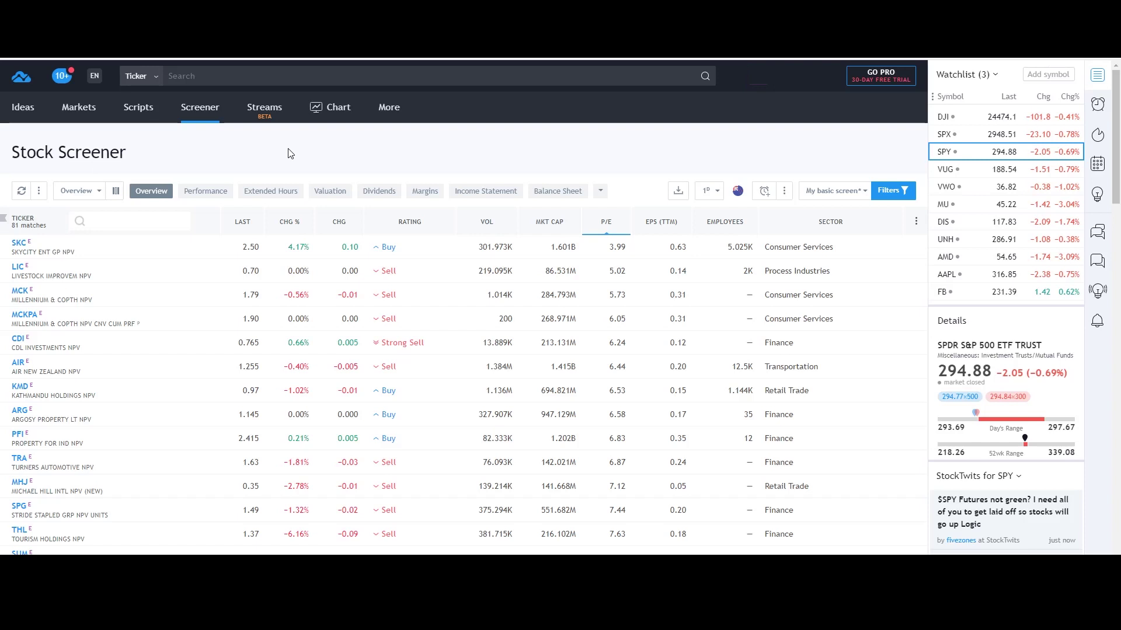
Open the Stock Screener in TradingView and choose New Zealand (NZX) as its market
mouse_move(196, 111)
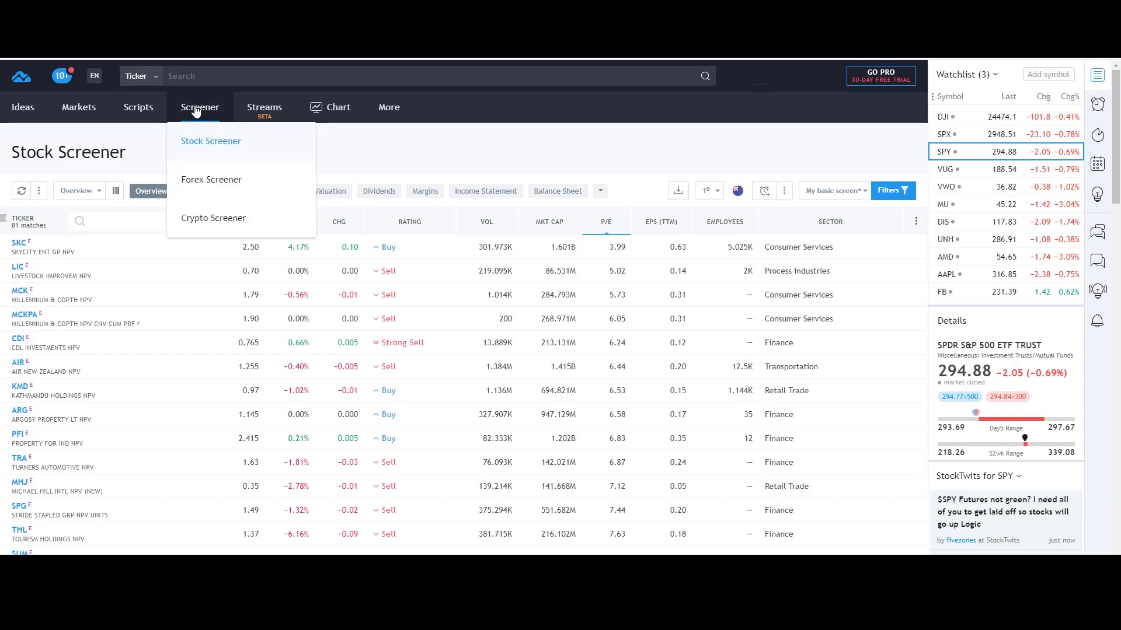
click(196, 109)
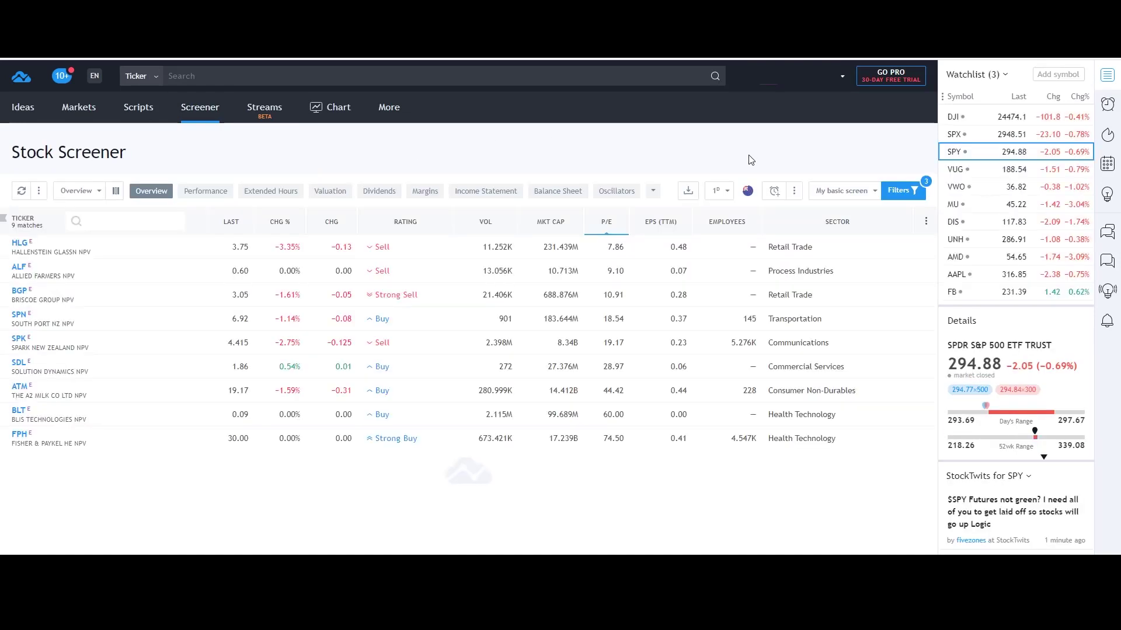
click(747, 193)
scroll(727, 238, down, 1)
scroll(727, 240, down, 4)
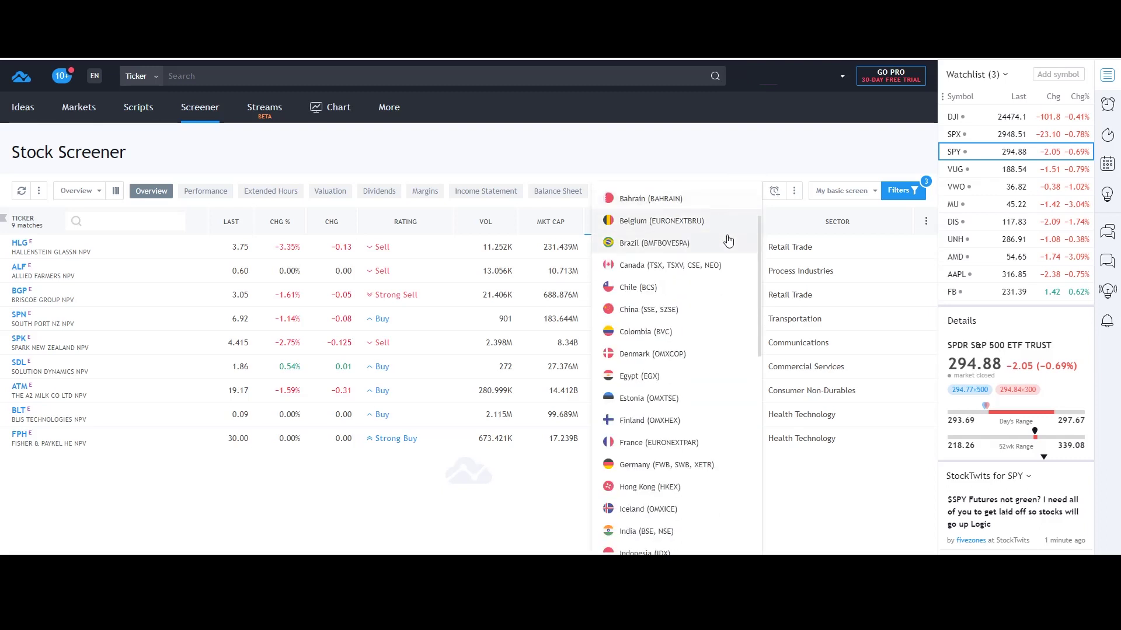
scroll(727, 239, down, 2)
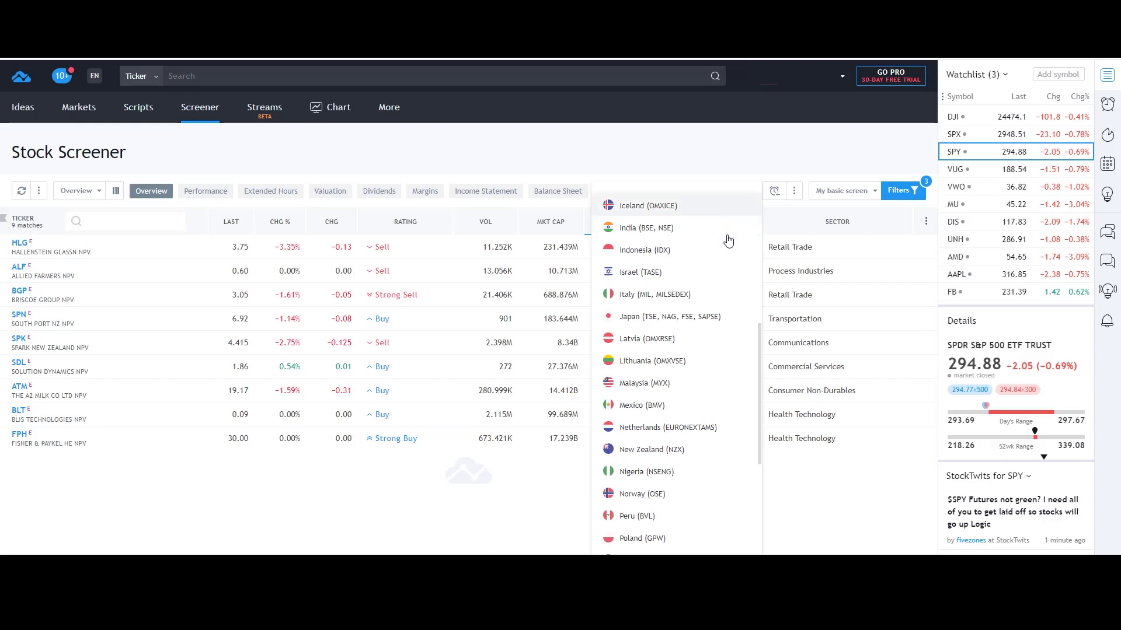
click(682, 464)
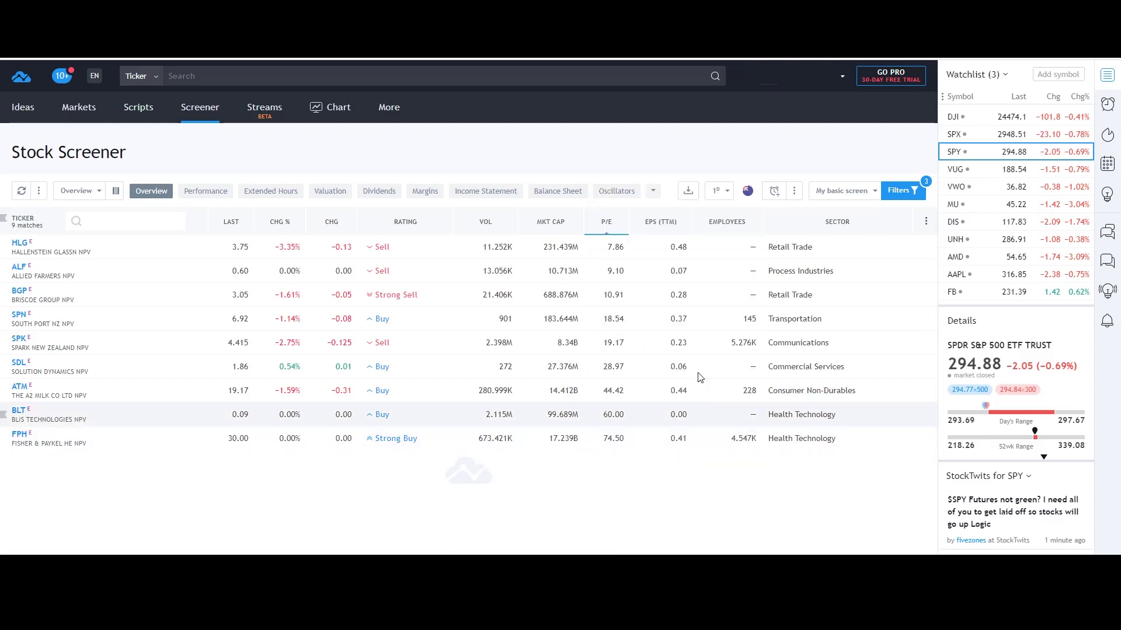
Reset all screener filters and set the Price to Earnings Ratio (TTM) filter to above 0
click(909, 190)
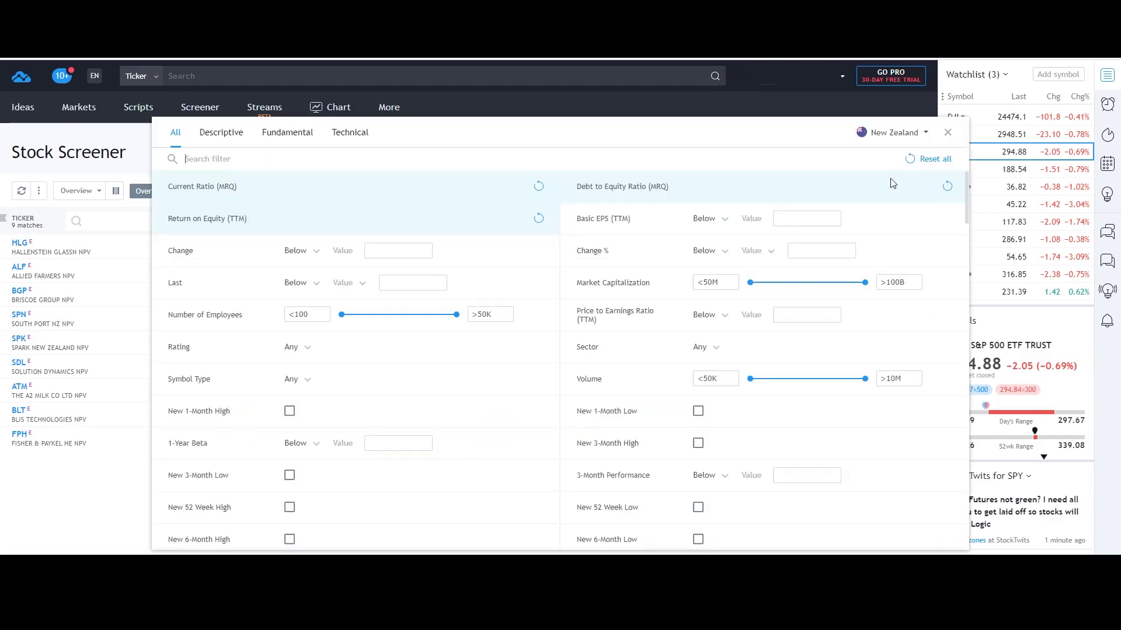
click(913, 163)
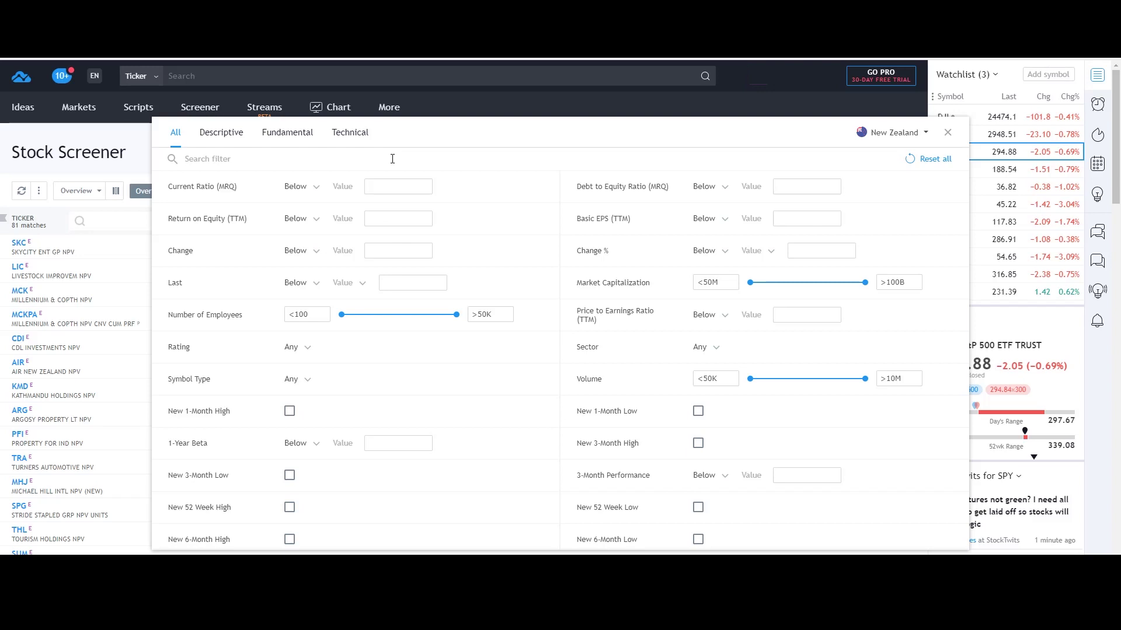
text(price)
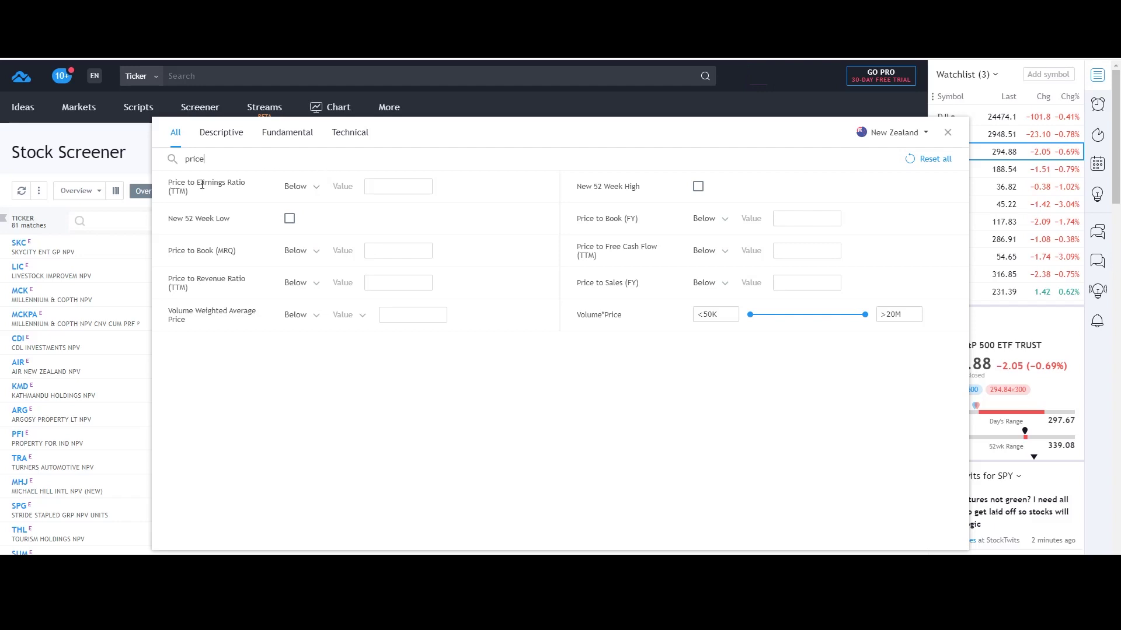
click(302, 191)
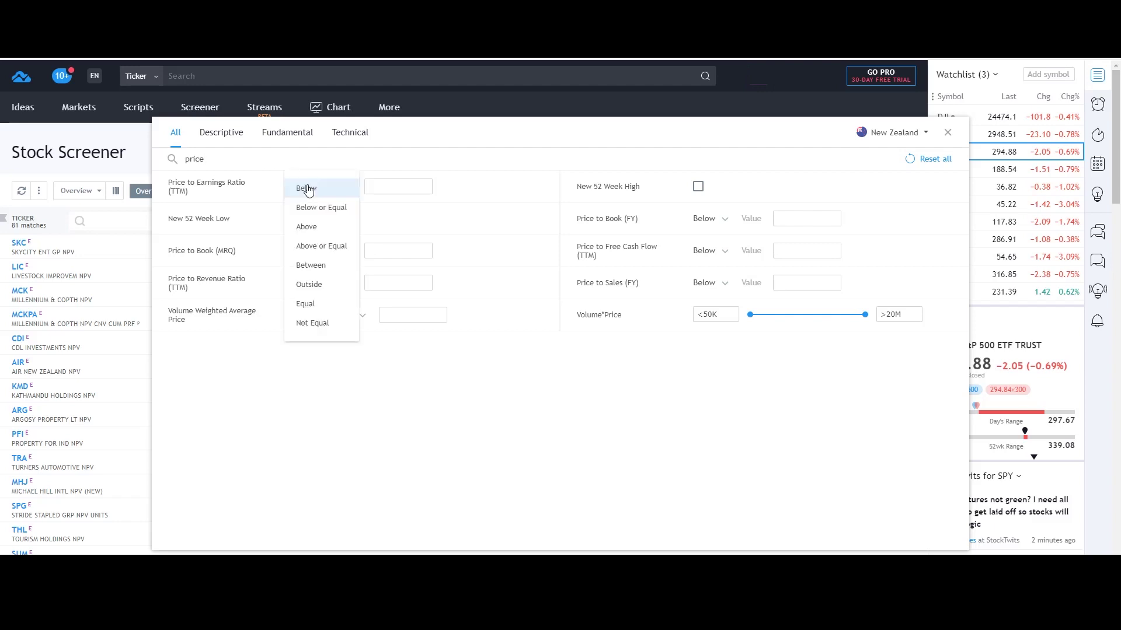
click(325, 229)
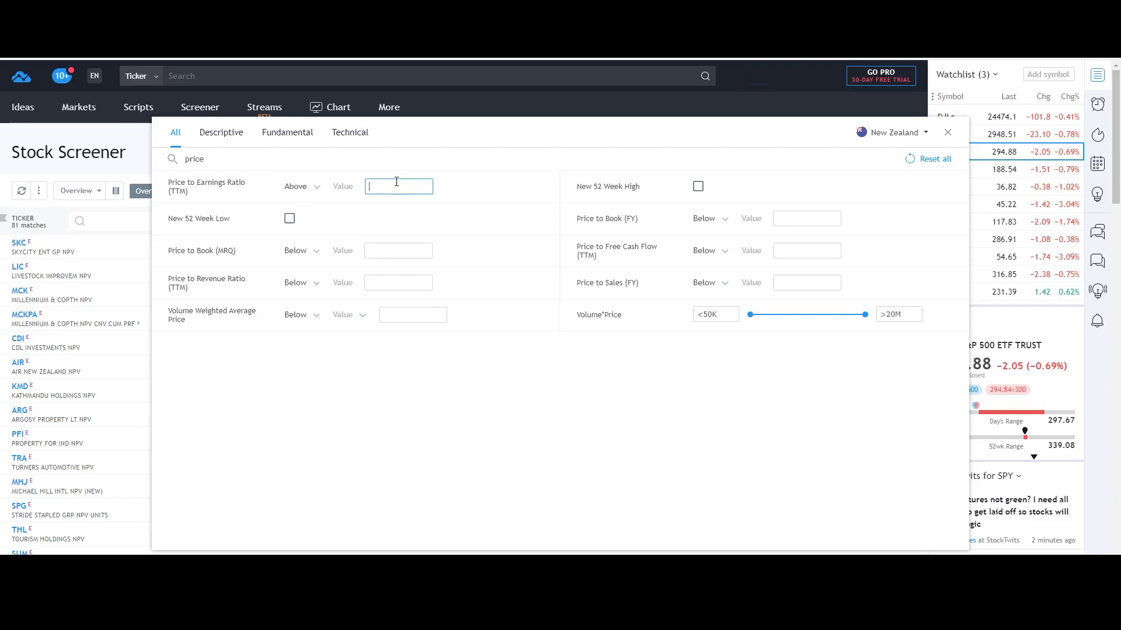
text(0)
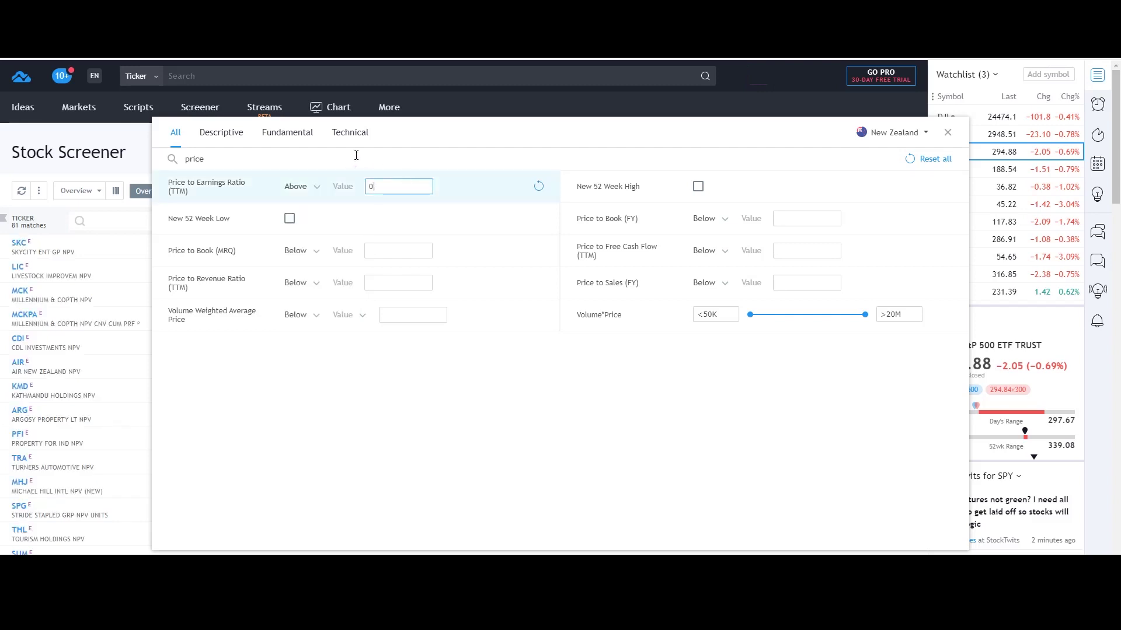
Find the Market Capitalization filter and set its minimum to 200M
click(240, 157)
text(market)
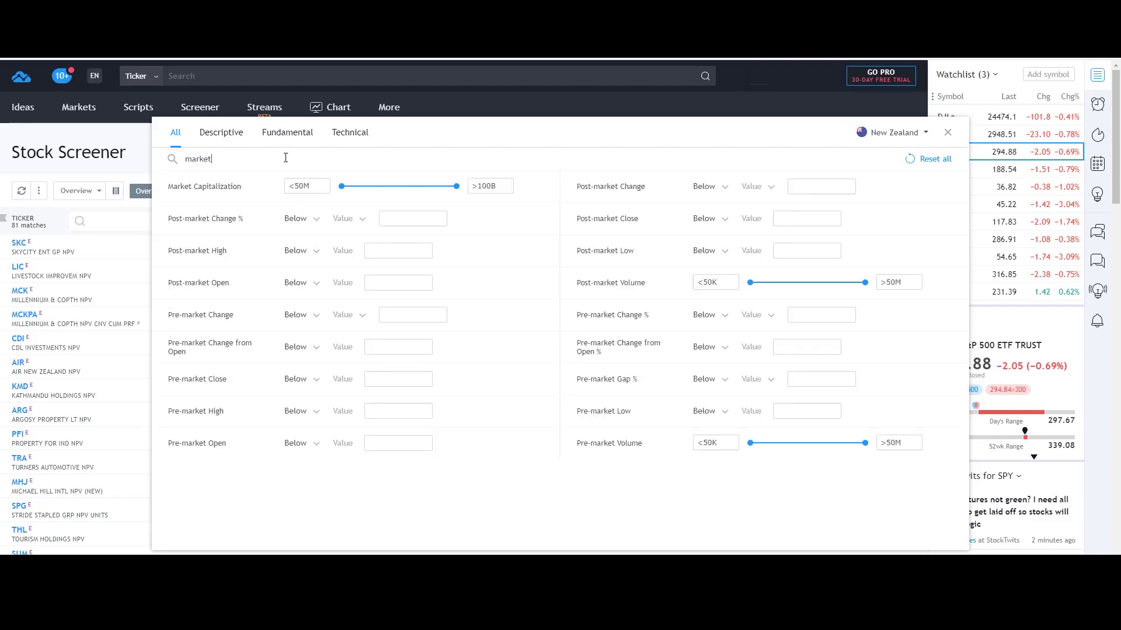
click(304, 185)
key(ctrl+a)
text(200)
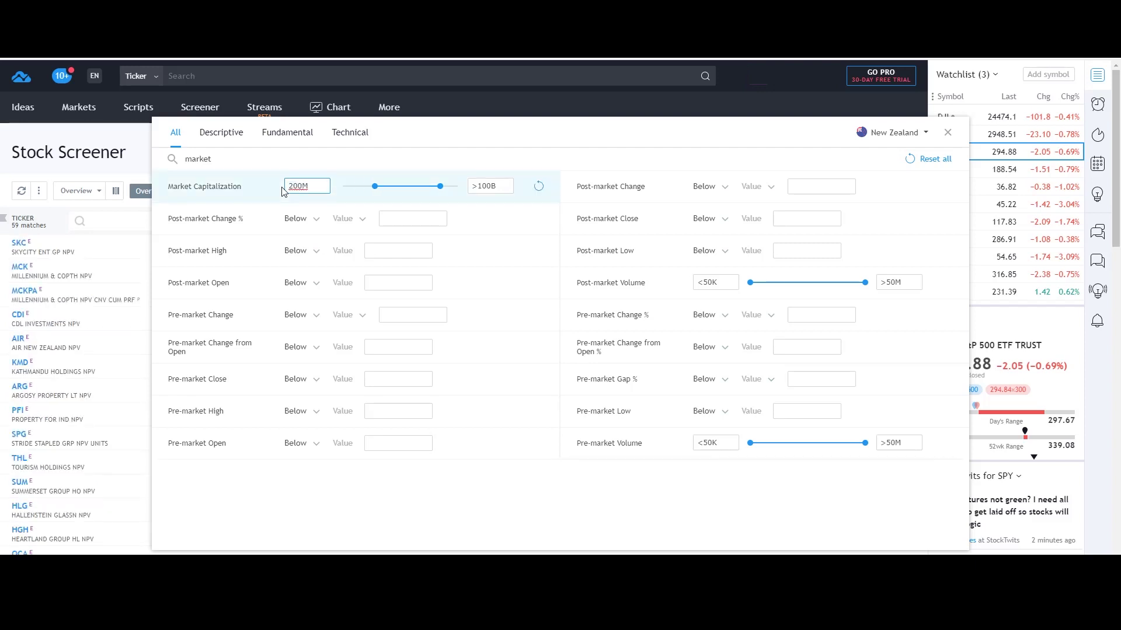
Find the Return on Equity (TTM) filter and set it to above 20
click(248, 164)
key(BackSpace)
key(BackSpace)
key(BackSpace)
key(BackSpace)
key(BackSpace)
key(BackSpace)
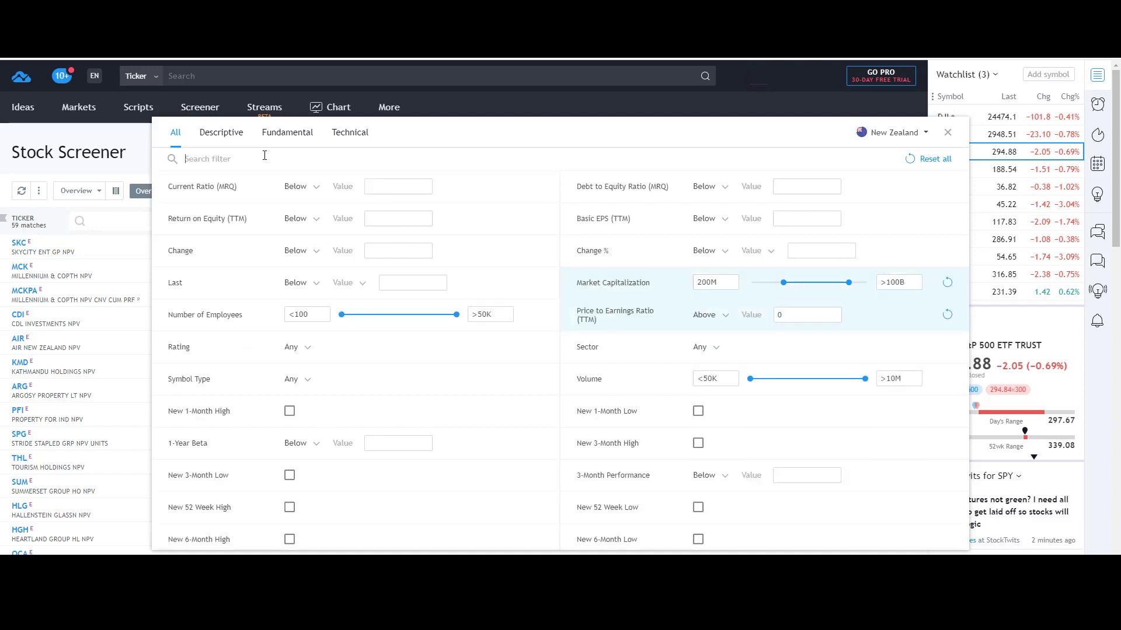
text(re)
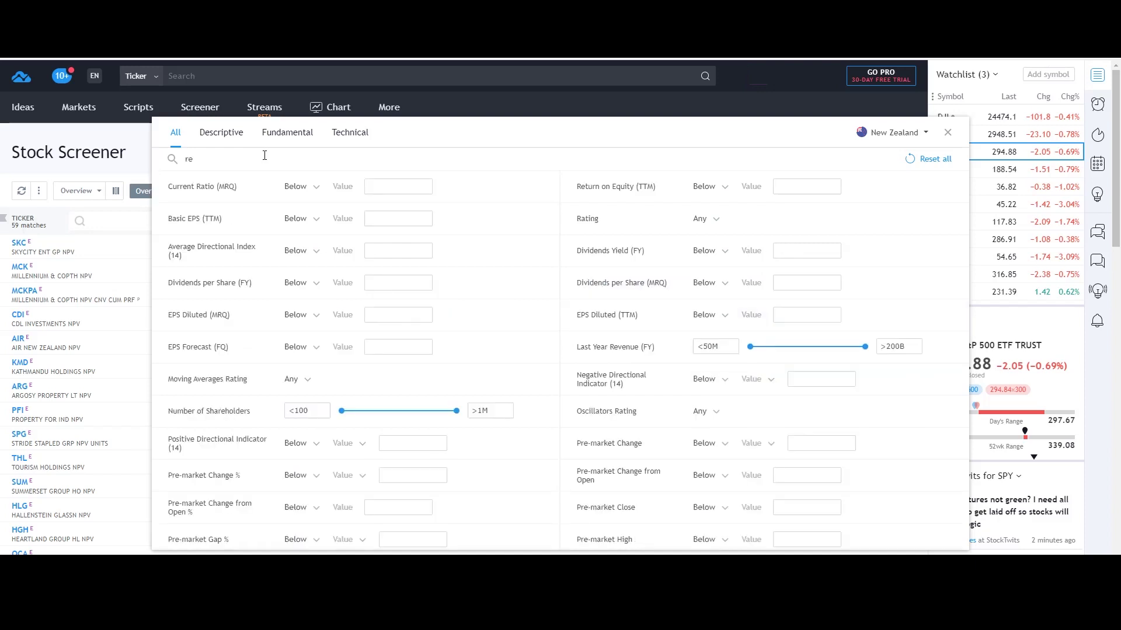
text(turn)
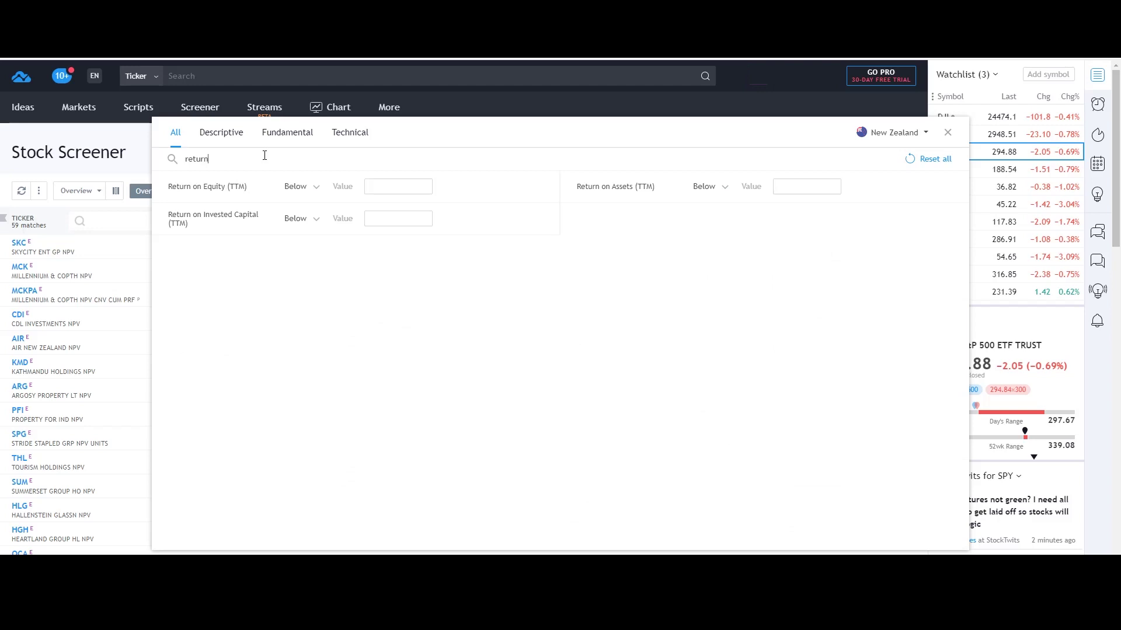
click(316, 188)
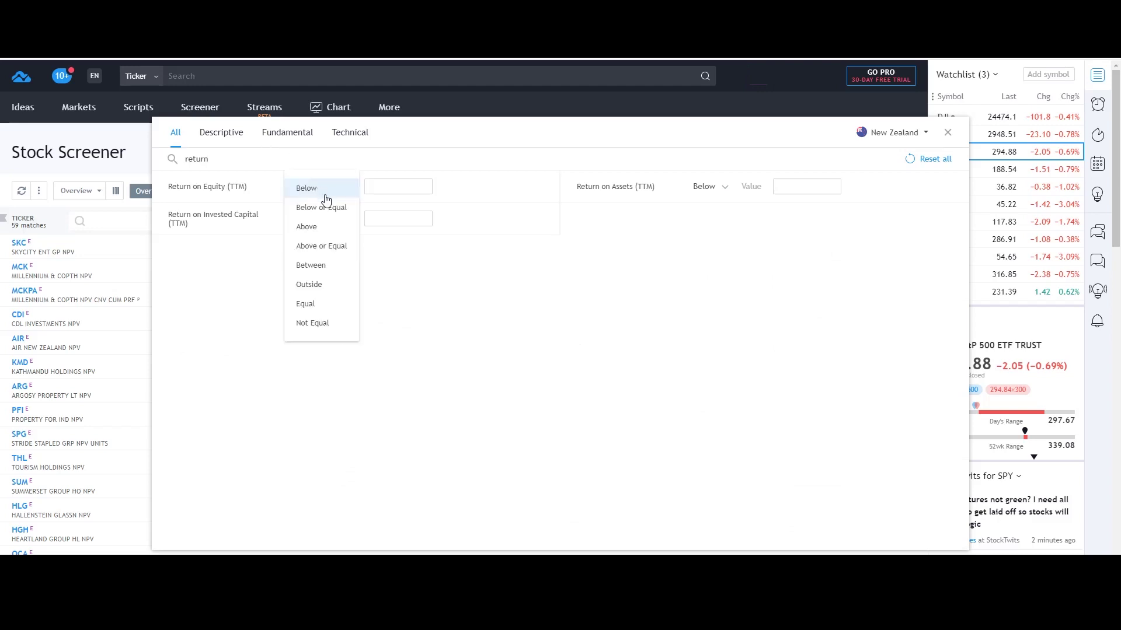
click(325, 229)
text(20)
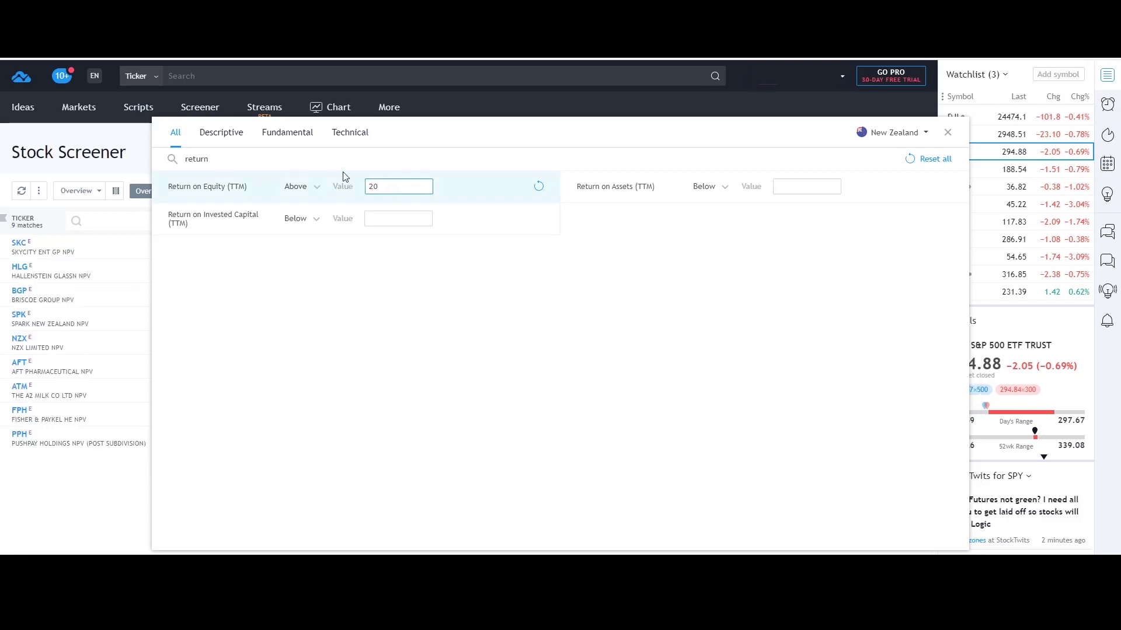
Set the Current Ratio (MRQ) filter to above 1 and close the filter settings to show the matching stocks
click(252, 159)
text(current)
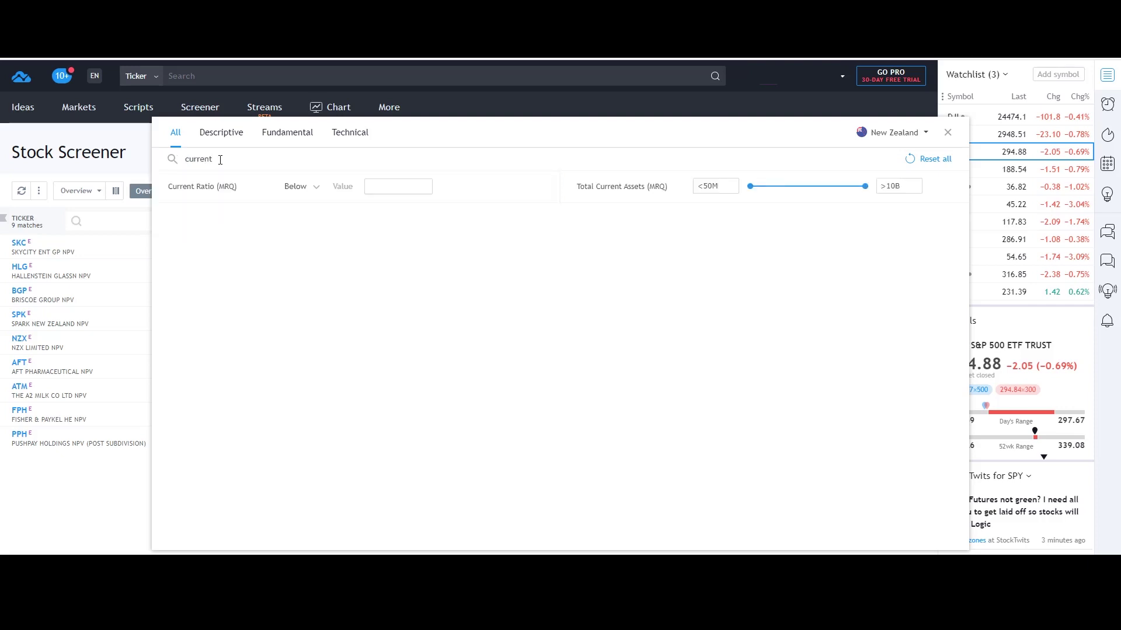
click(297, 186)
click(336, 227)
text(1)
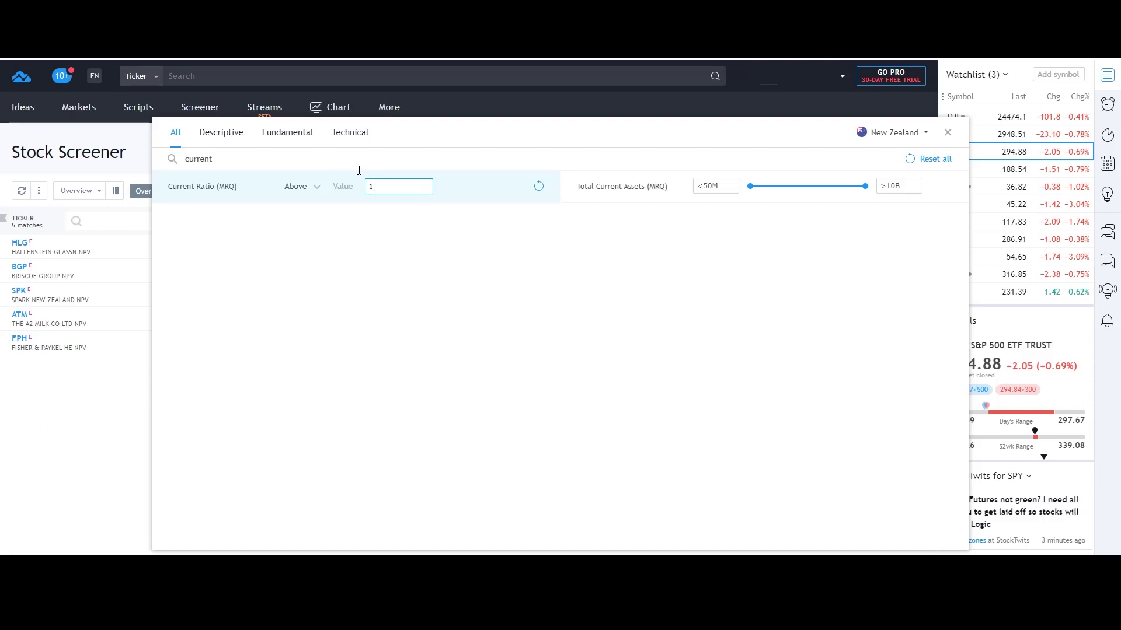
click(947, 133)
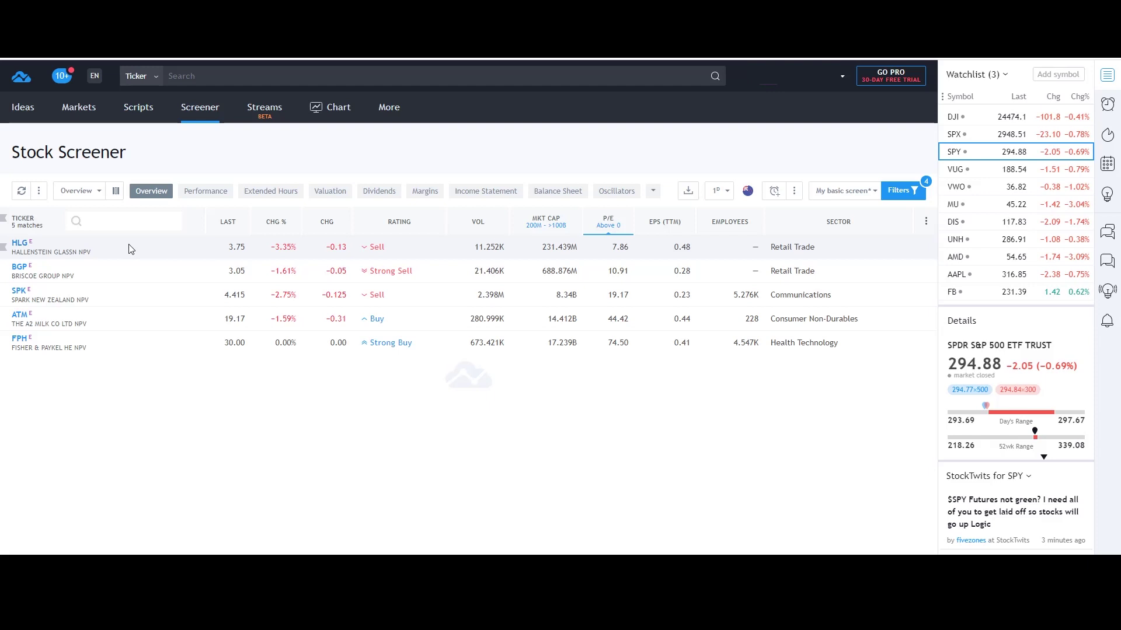
Open The A2 Milk Co (ATM) from the matching stocks and look over its stock page
click(153, 318)
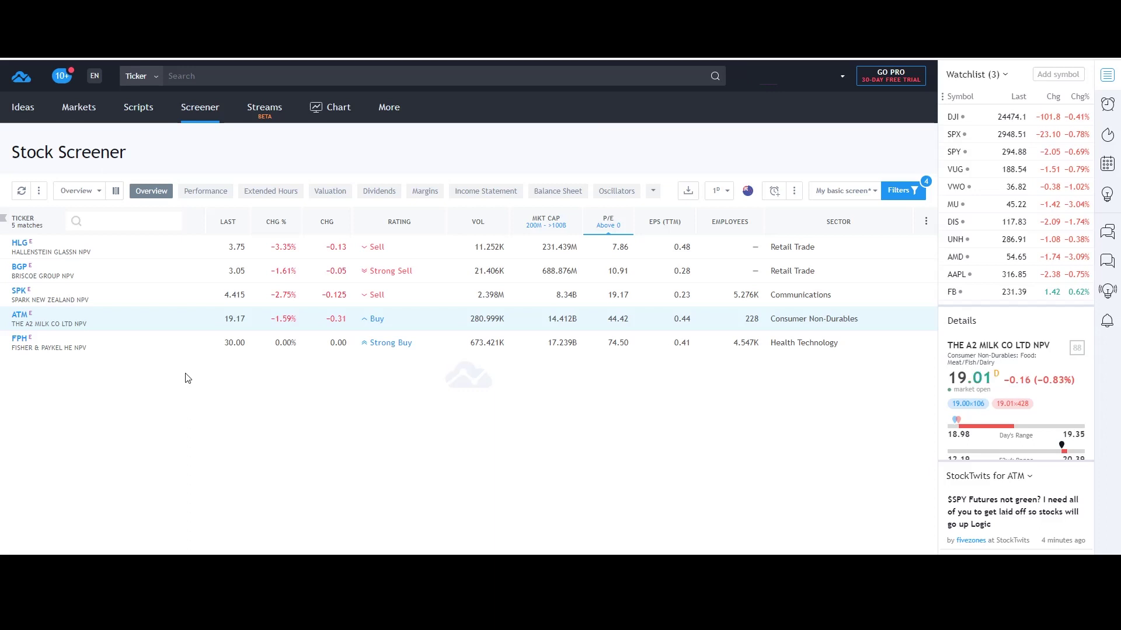
click(21, 316)
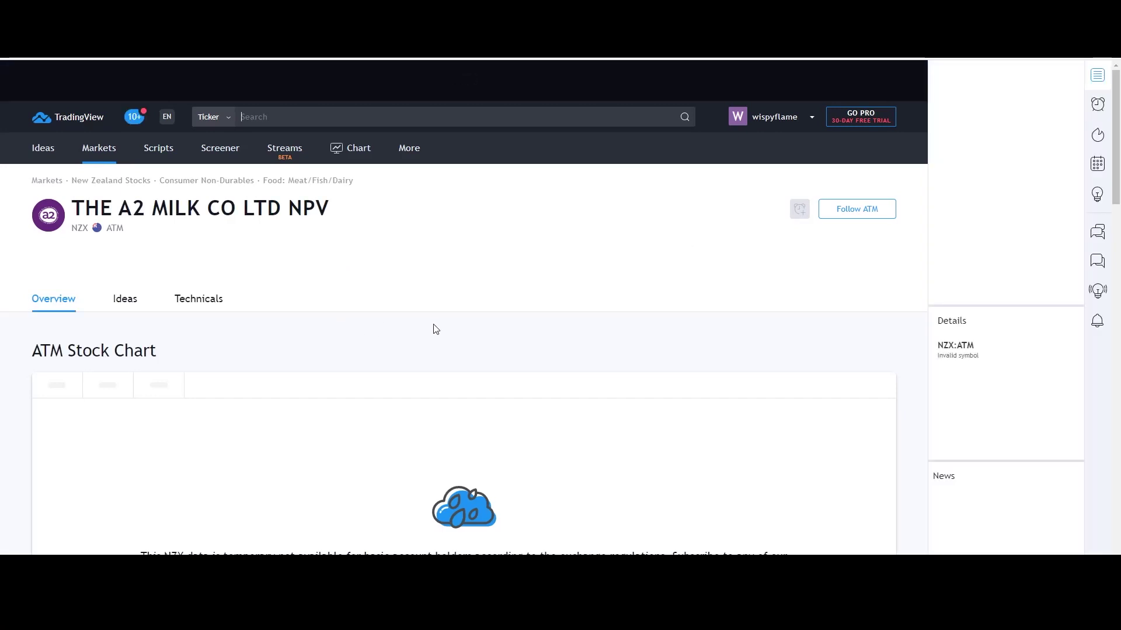
scroll(433, 328, down, 3)
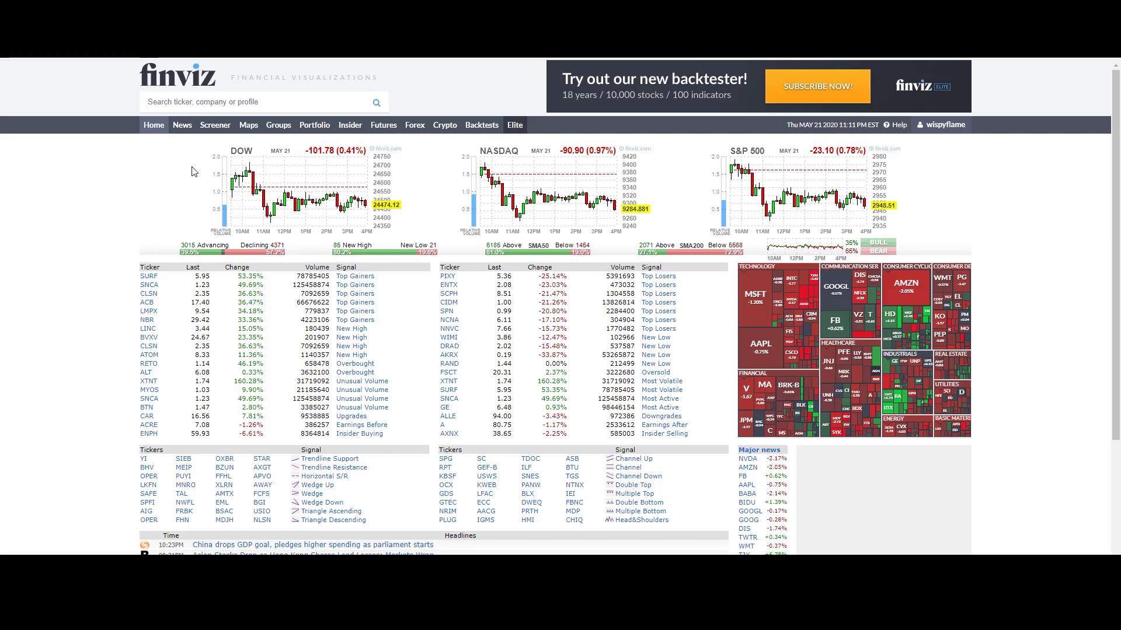
Open the stock screener in Finviz with all filters shown and set Market Cap. to +Small (over $300mln)
click(213, 130)
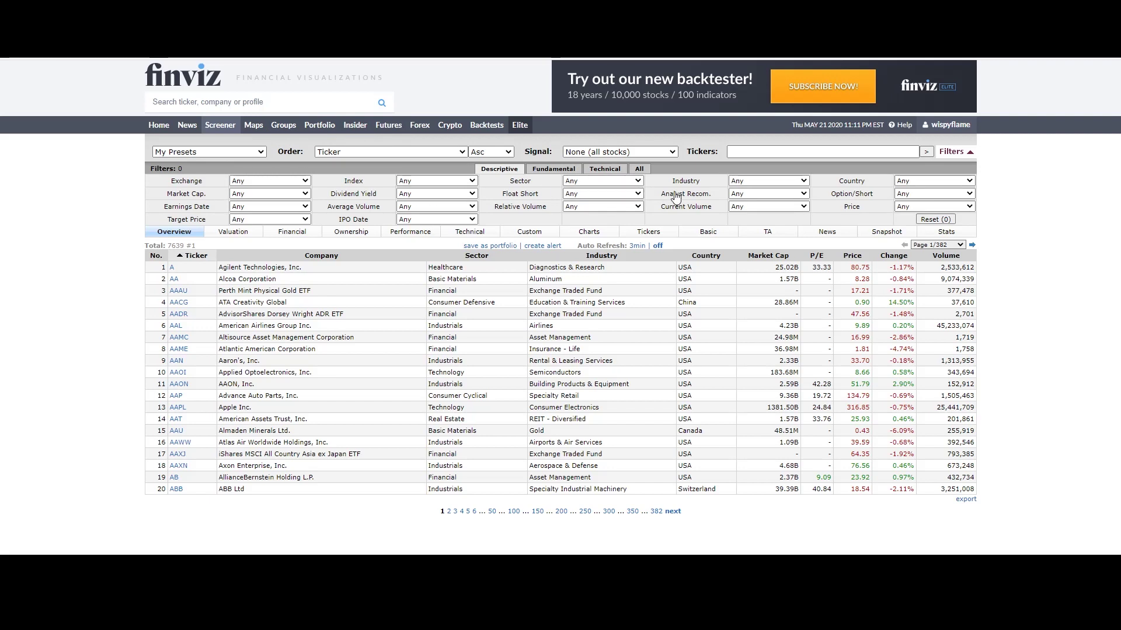
click(643, 170)
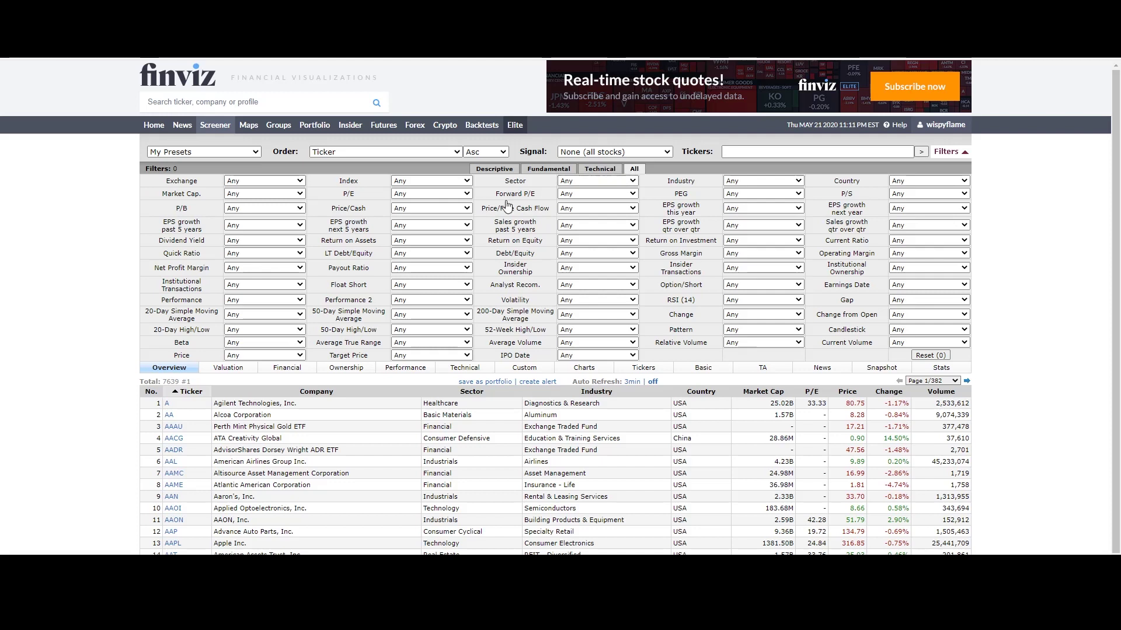
click(271, 194)
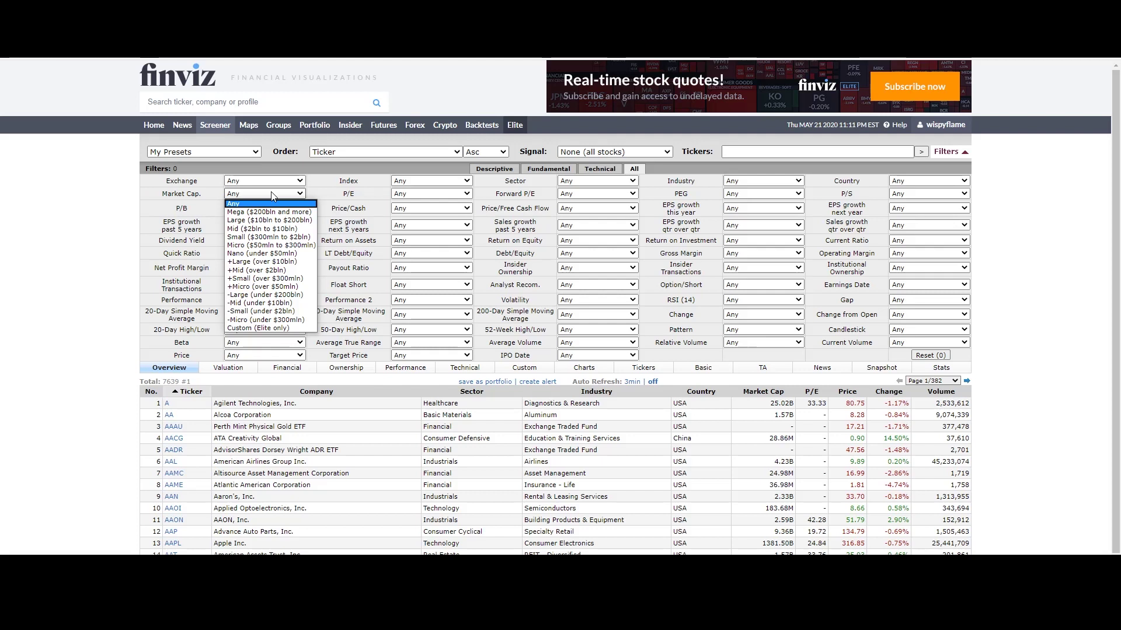
click(300, 279)
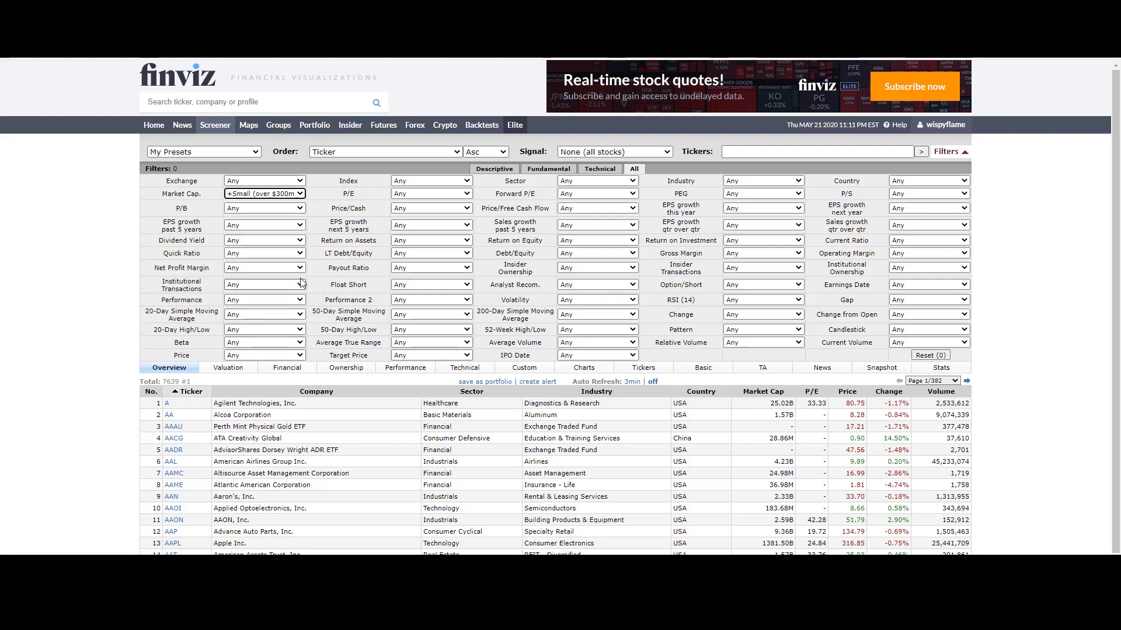
Set both the P/E and Forward P/E filters to Profitable (>0)
click(417, 195)
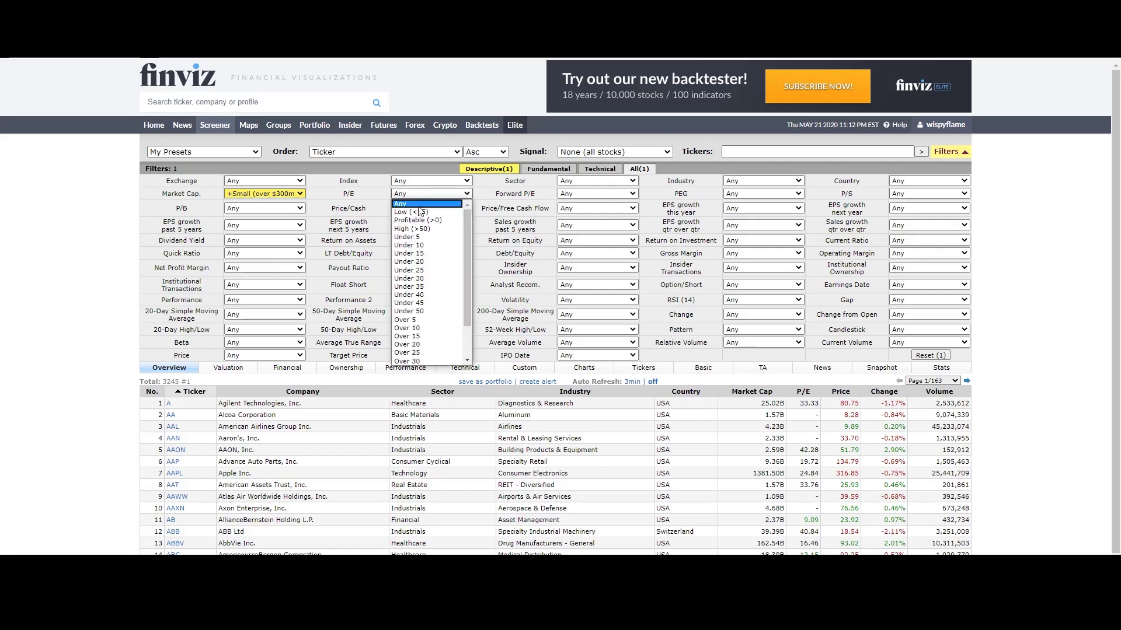
click(446, 220)
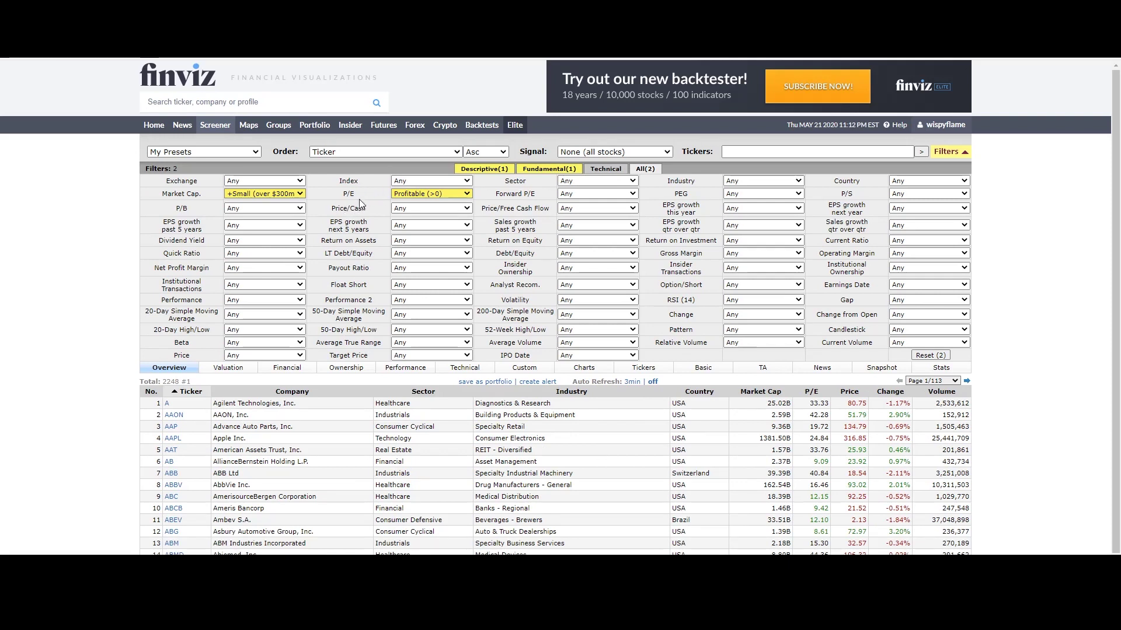
click(572, 196)
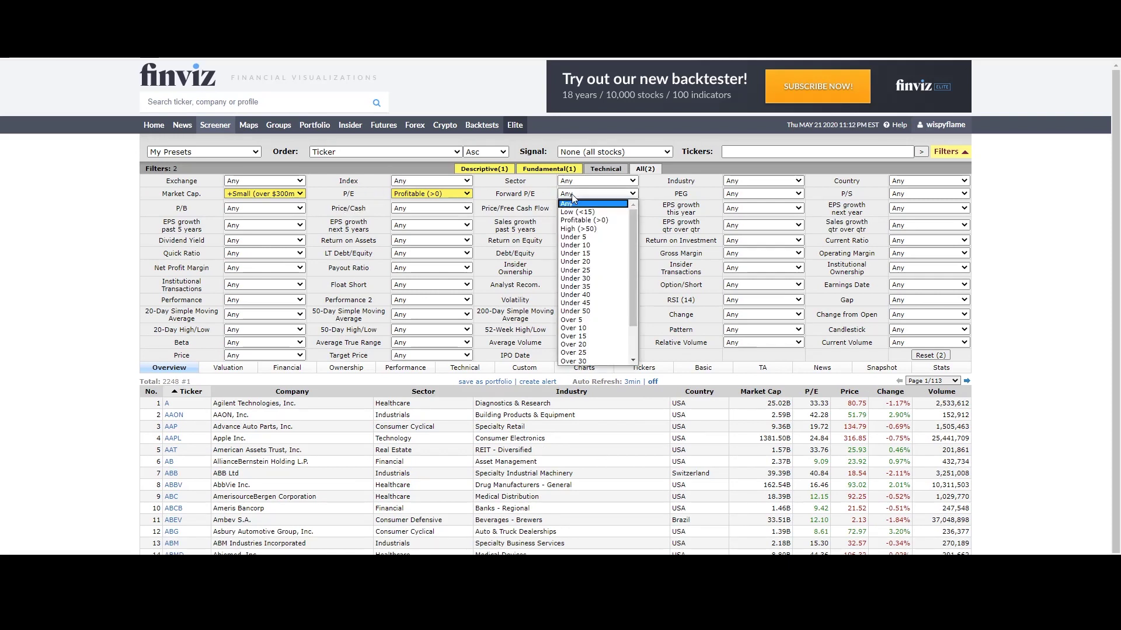
click(593, 221)
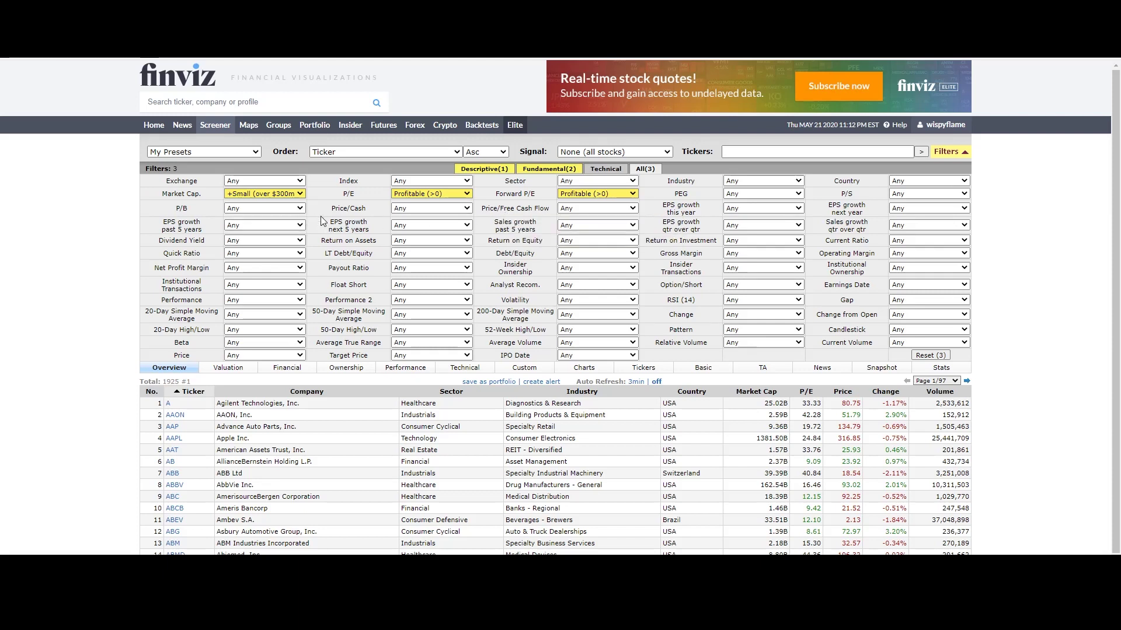
Set EPS growth past 5 years to Positive (>0%) and EPS growth next 5 years to Over 10%
click(247, 229)
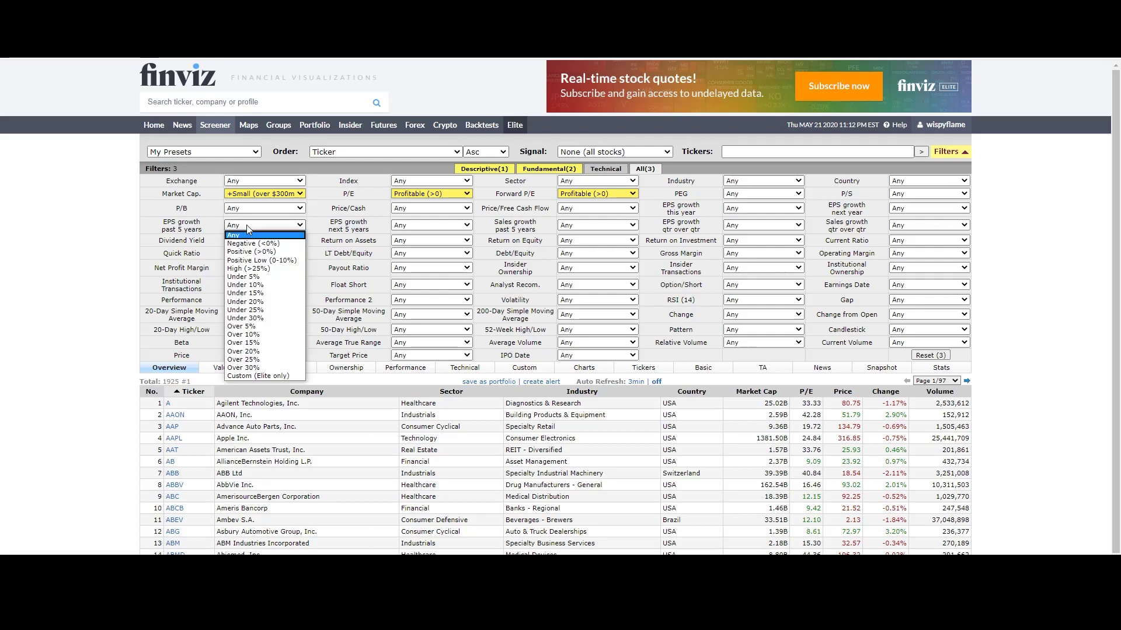
click(272, 253)
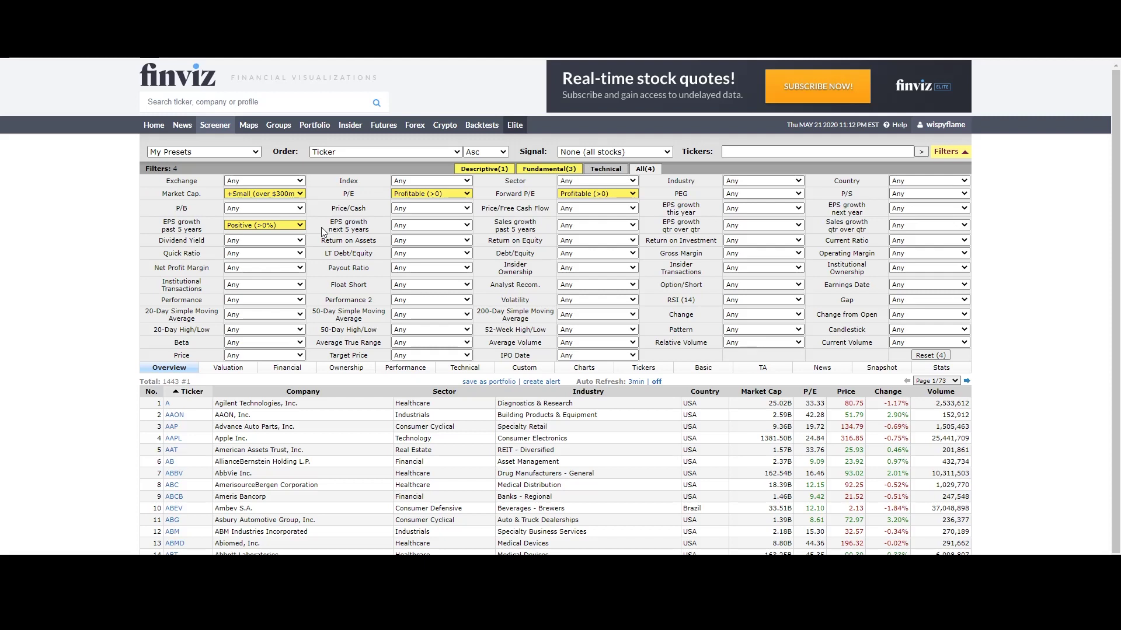
click(420, 227)
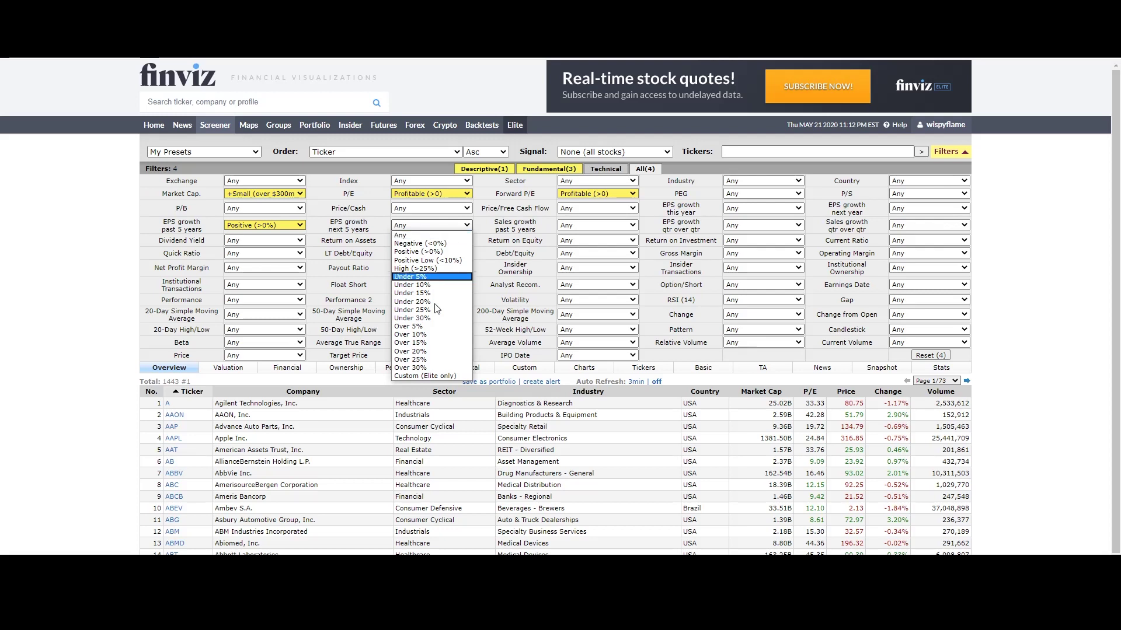
click(437, 336)
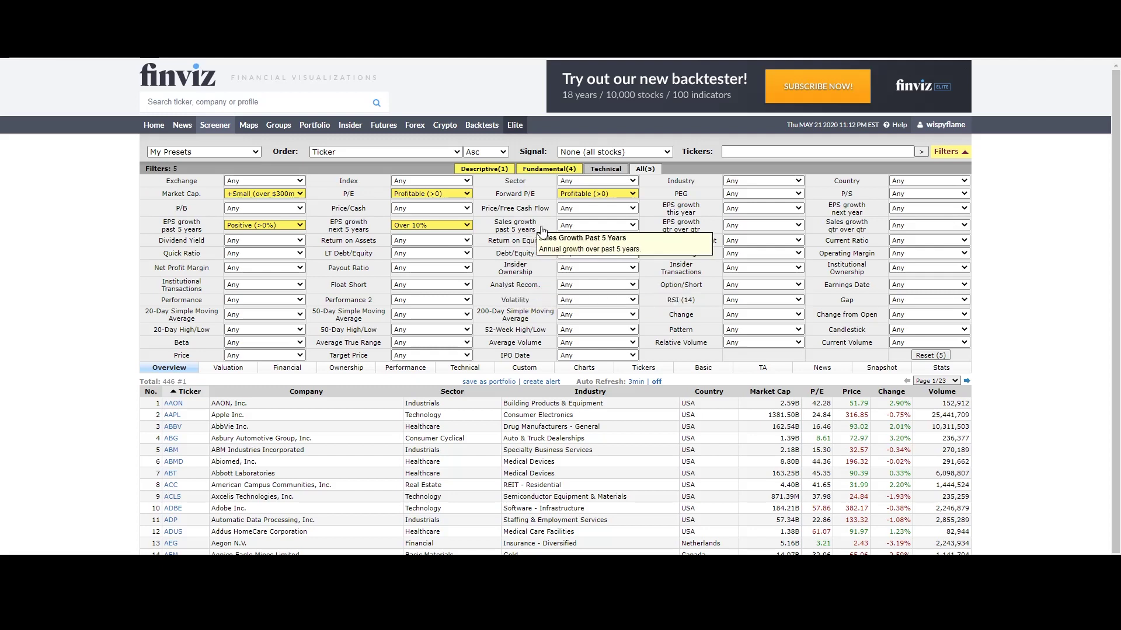
Set Sales growth past 5 years to Positive (>0%) and Return on Equity to Over +20%
click(570, 228)
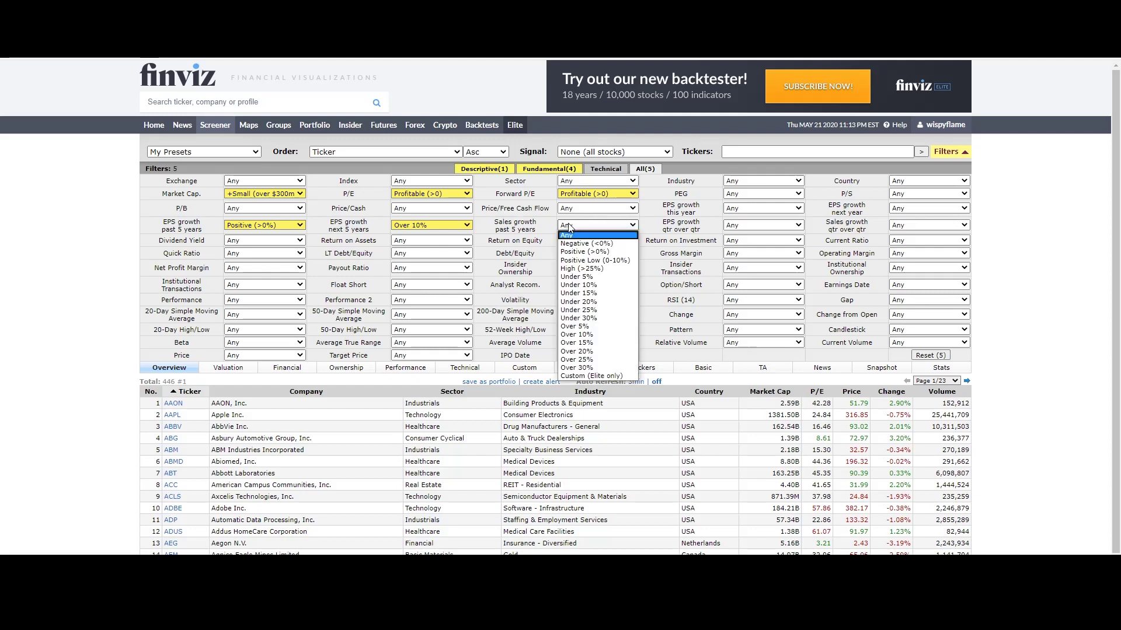
click(590, 252)
mouse_move(529, 244)
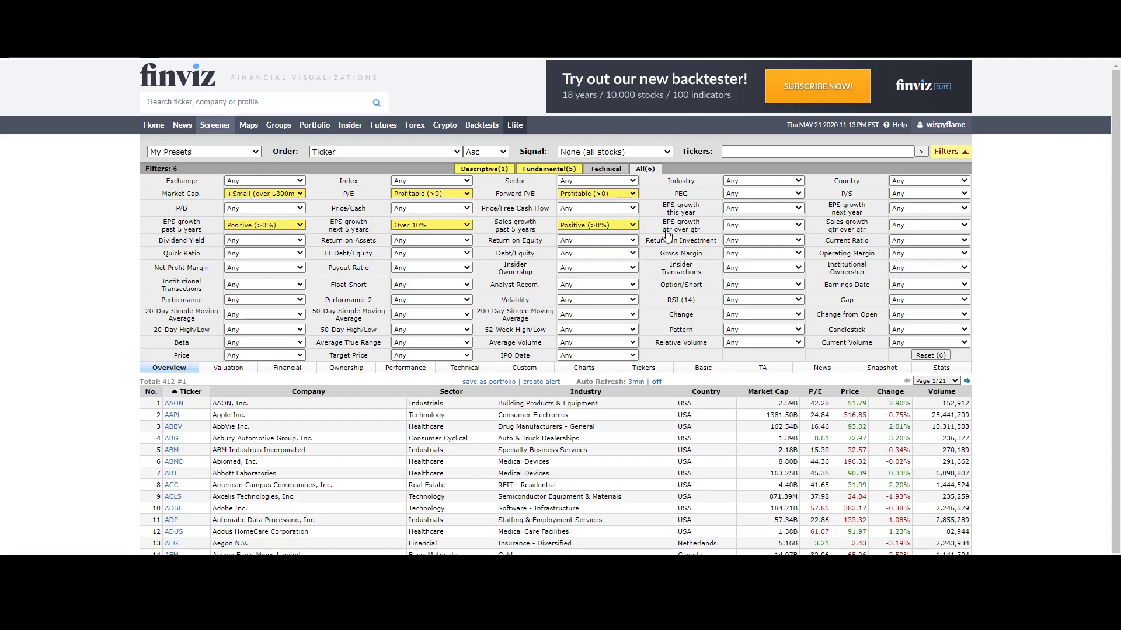
mouse_move(668, 234)
click(615, 239)
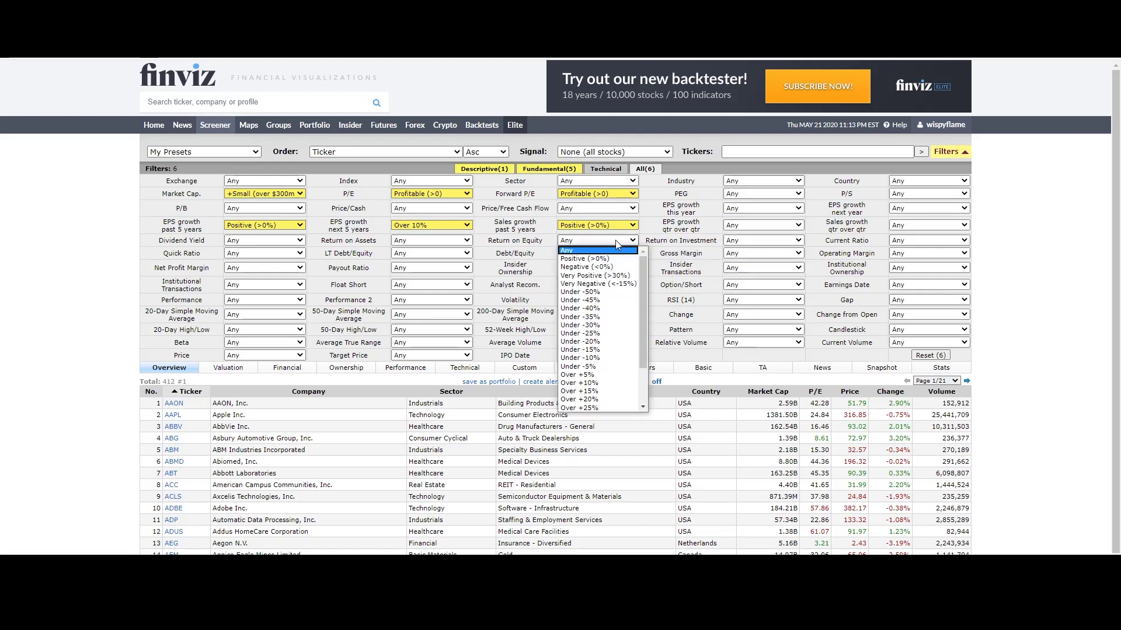
click(599, 400)
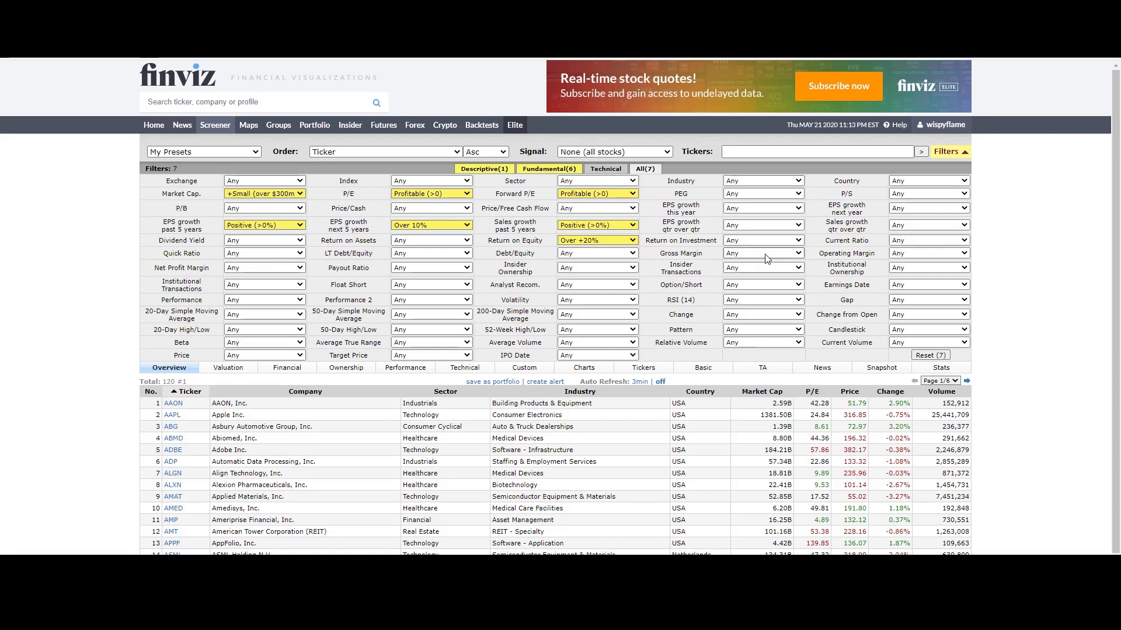
Set the Current Ratio filter to Over 1 and sort the results by market cap in descending order
click(901, 244)
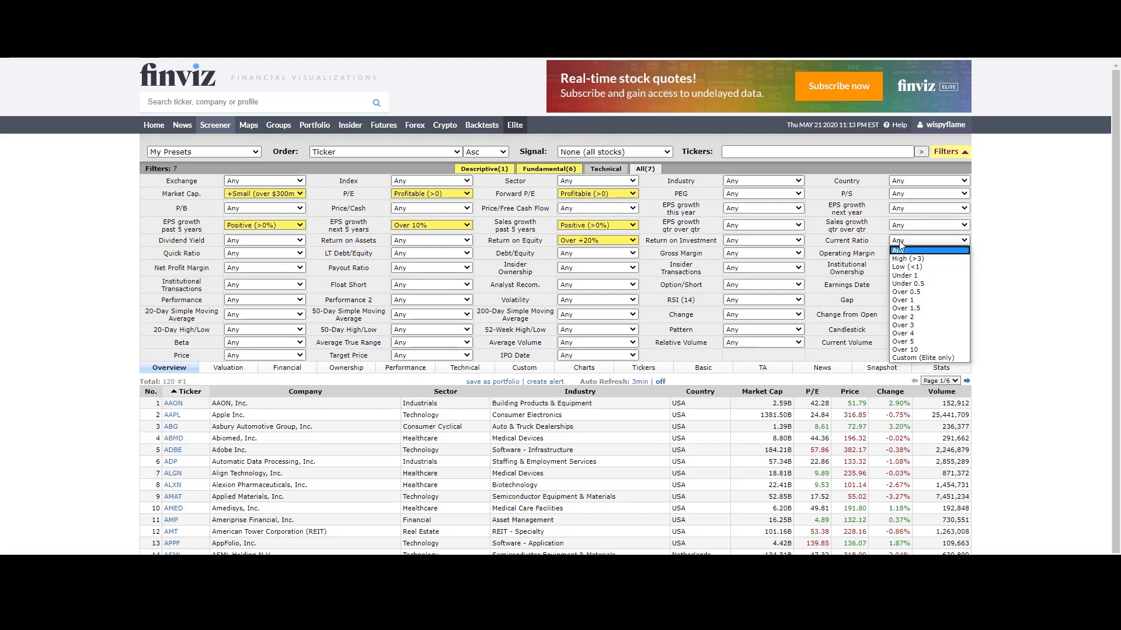
click(927, 302)
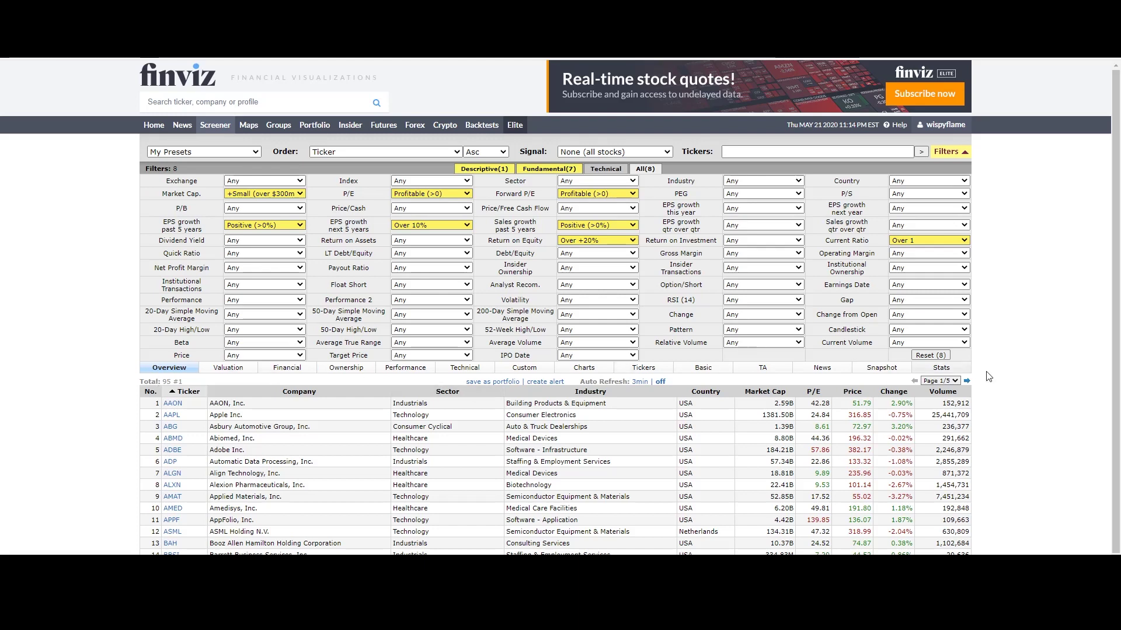
scroll(1034, 373, down, 1)
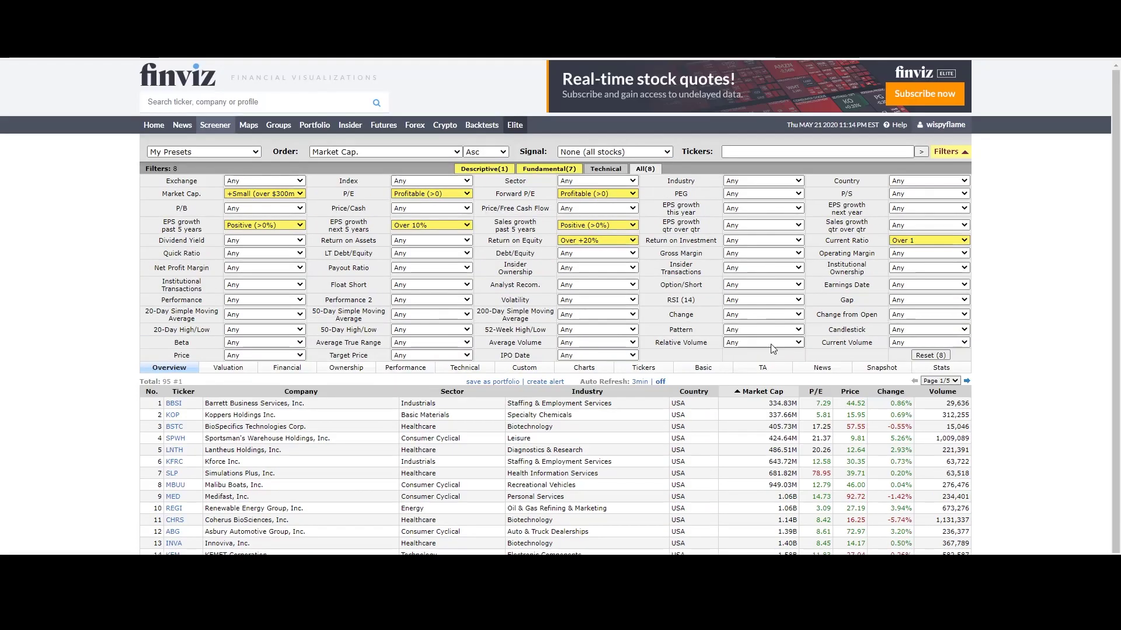
click(760, 392)
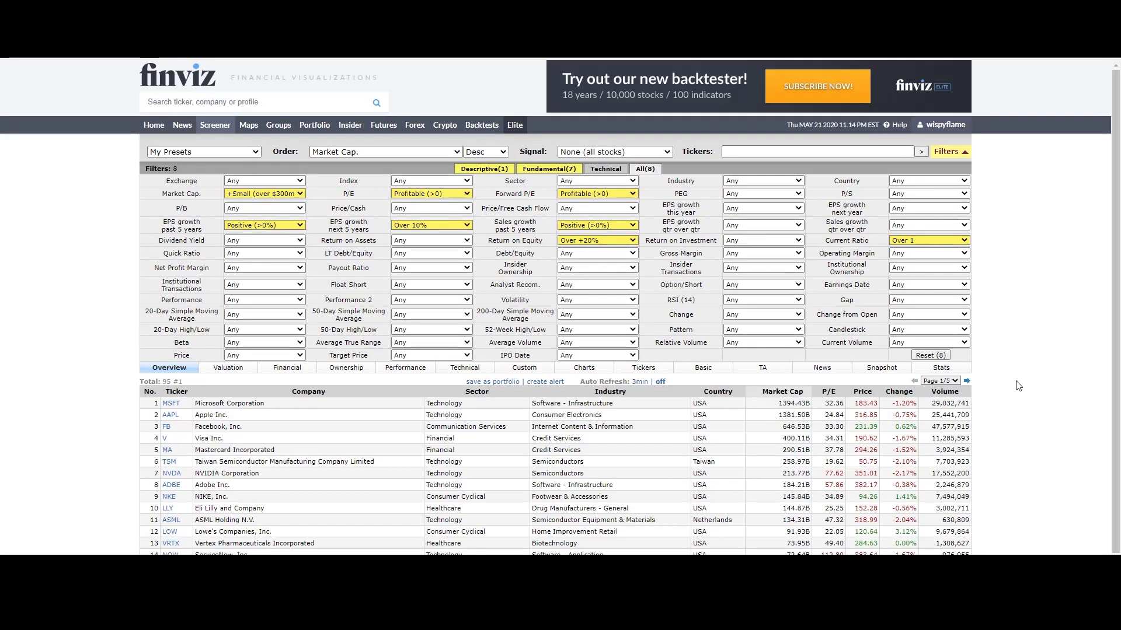
Open the detailed quote page for NIKE, Inc. (NKE) from the screener results
scroll(759, 374, down, 1)
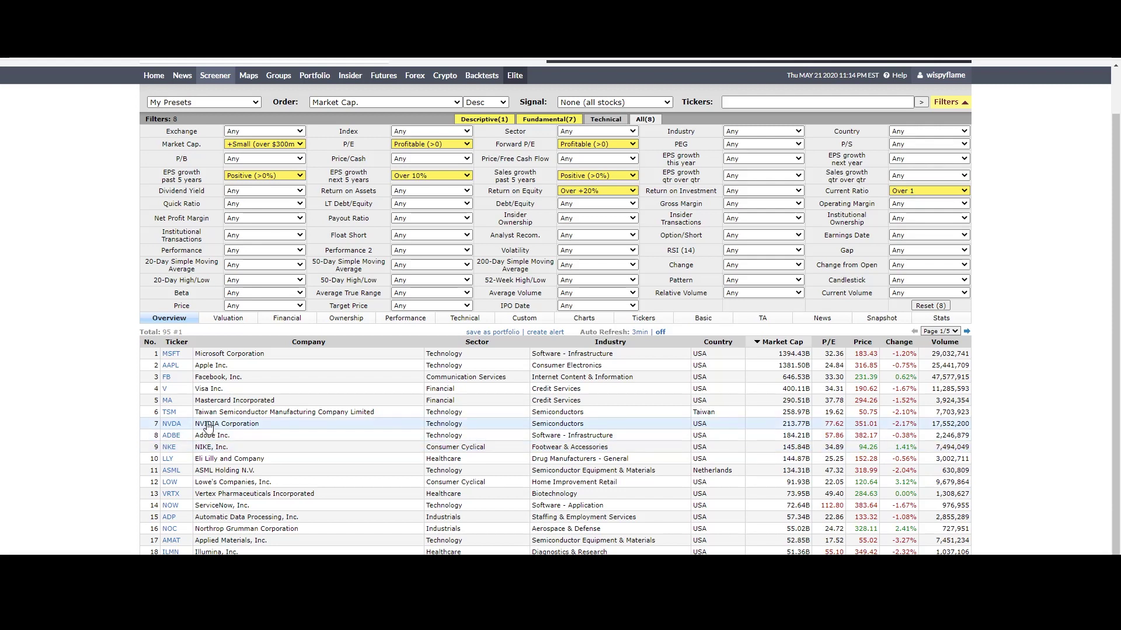
mouse_move(170, 453)
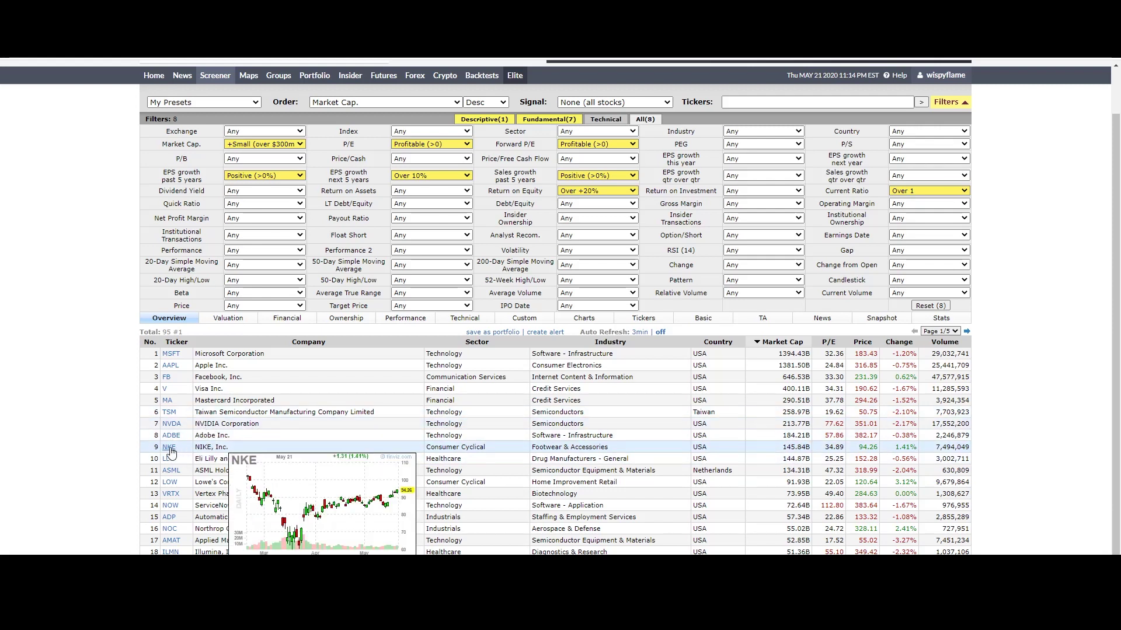
click(169, 448)
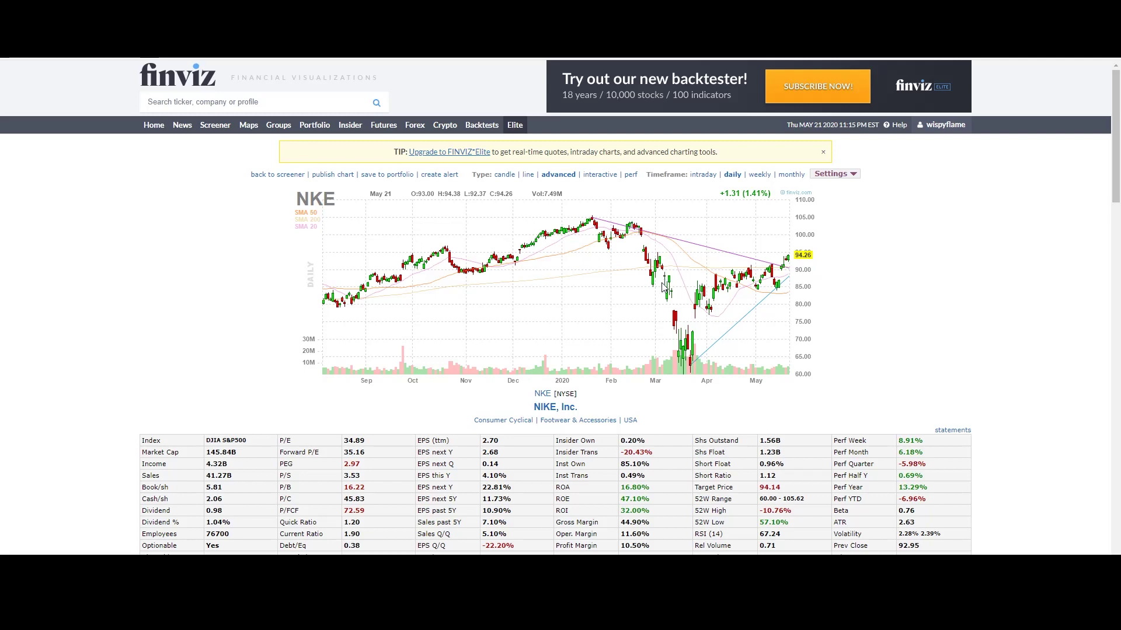
Examine NIKE's fundamentals table, analyst ratings and news headlines, and return to its daily price chart
scroll(664, 283, down, 3)
scroll(661, 286, down, 2)
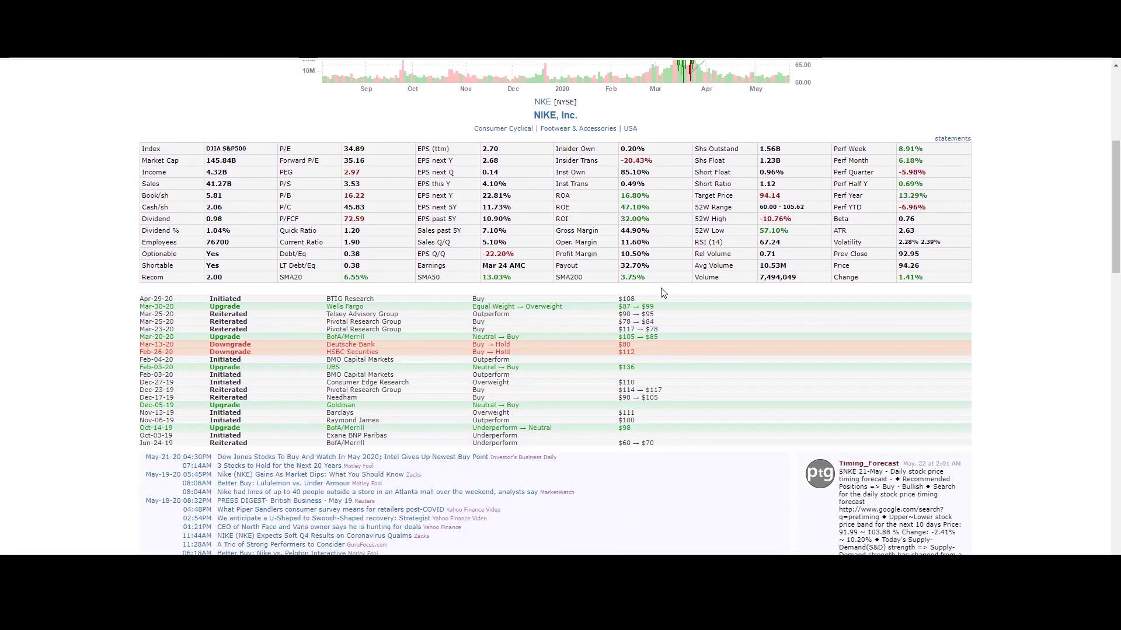
scroll(660, 295, down, 1)
scroll(659, 298, down, 1)
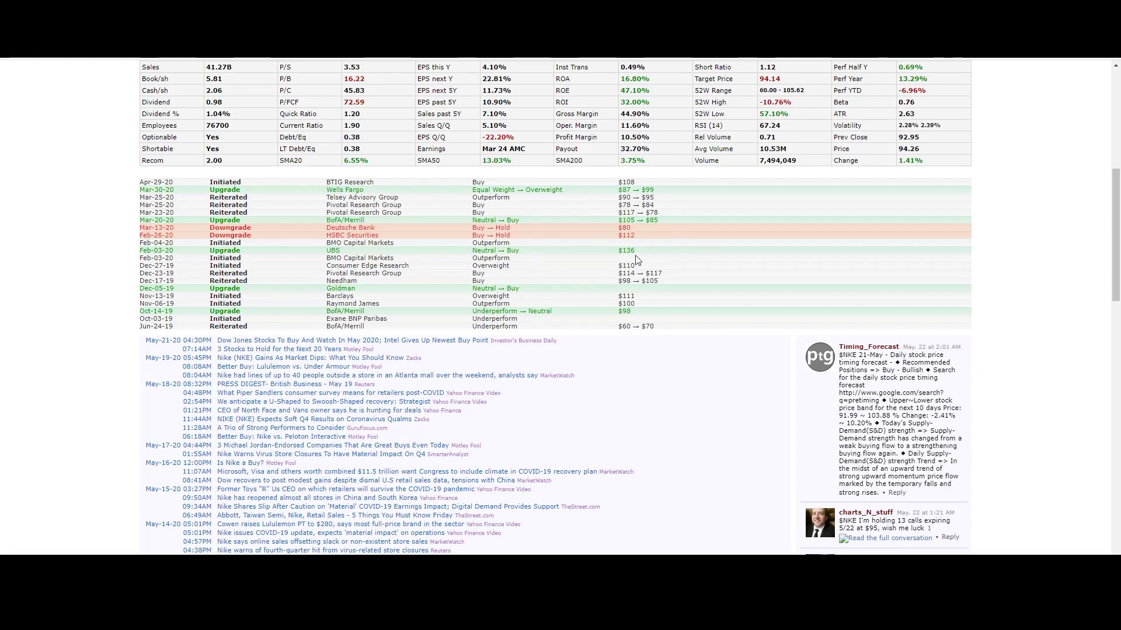
scroll(636, 257, down, 1)
scroll(636, 260, down, 3)
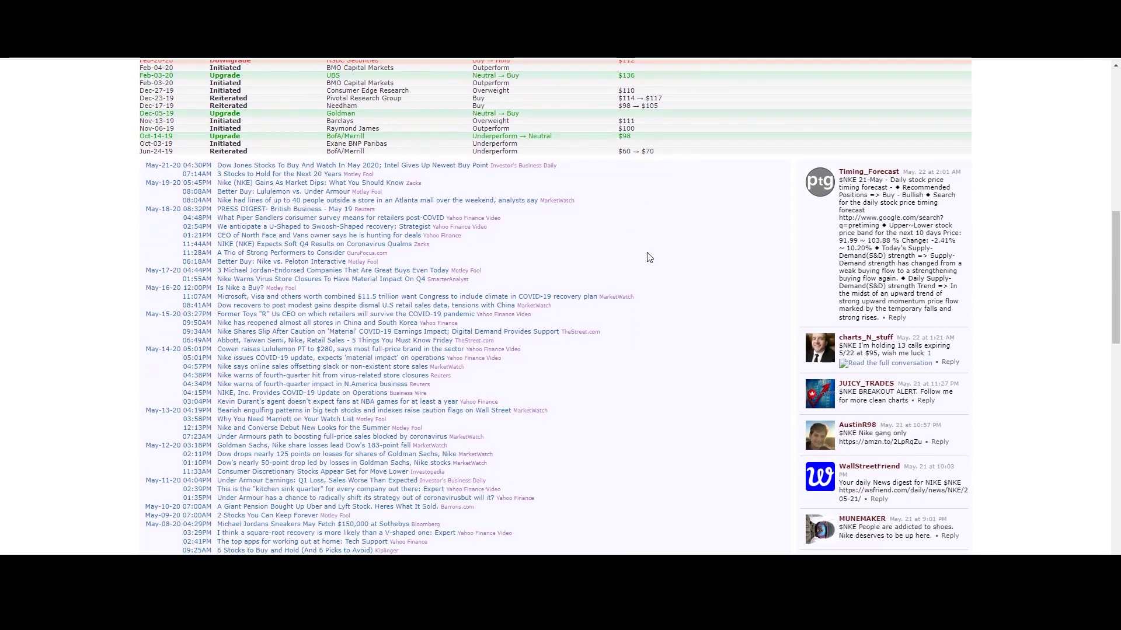
scroll(649, 256, down, 2)
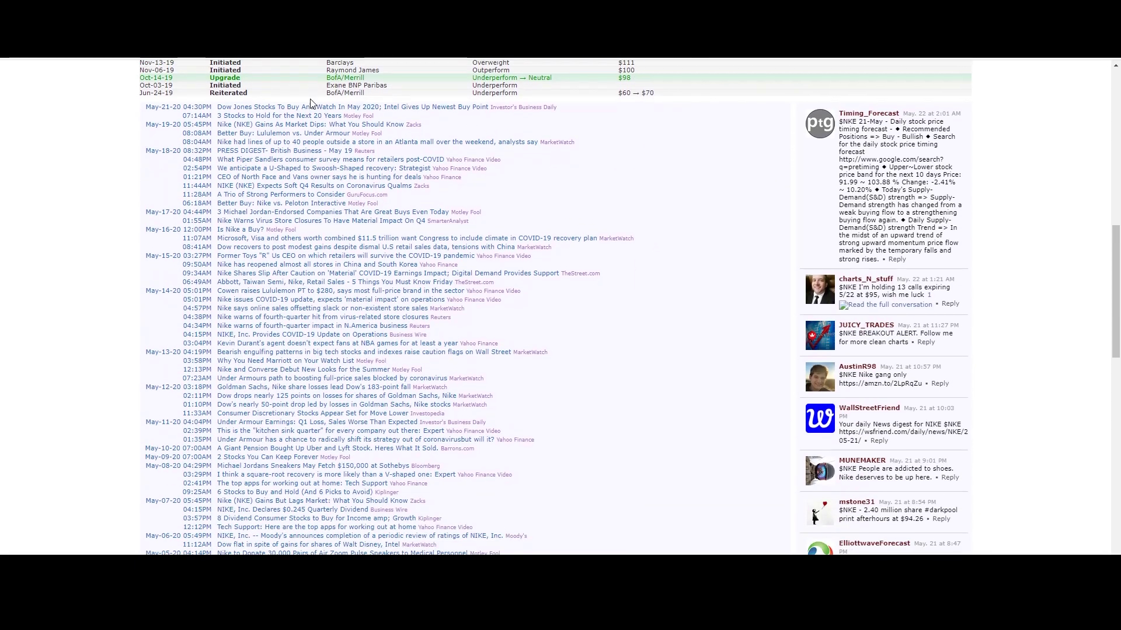
scroll(595, 380, down, 3)
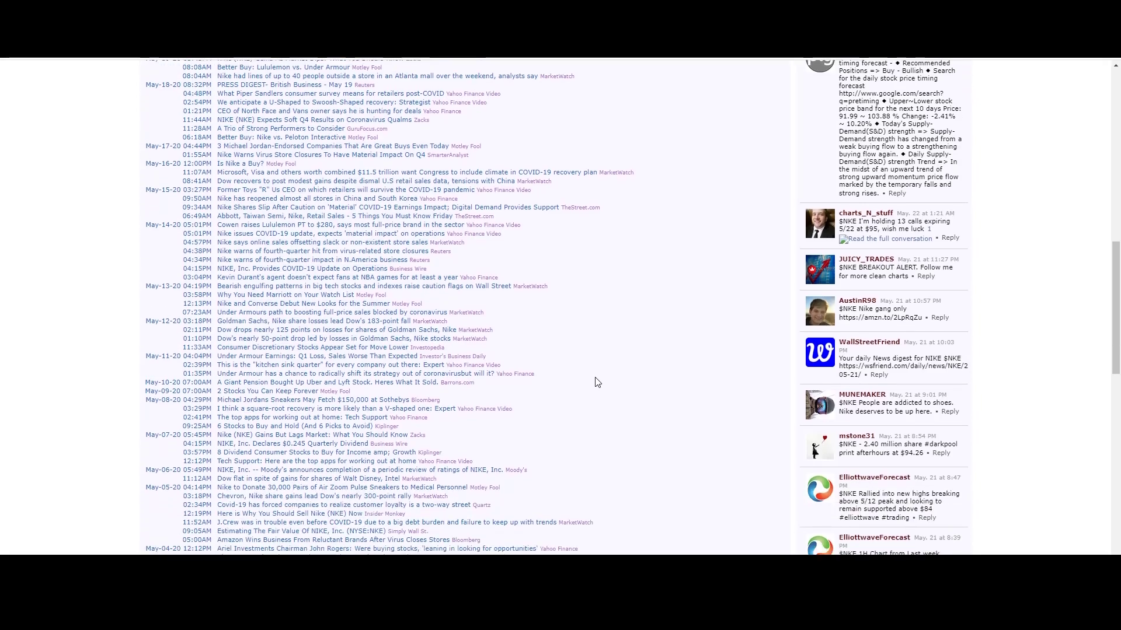
scroll(596, 382, down, 1)
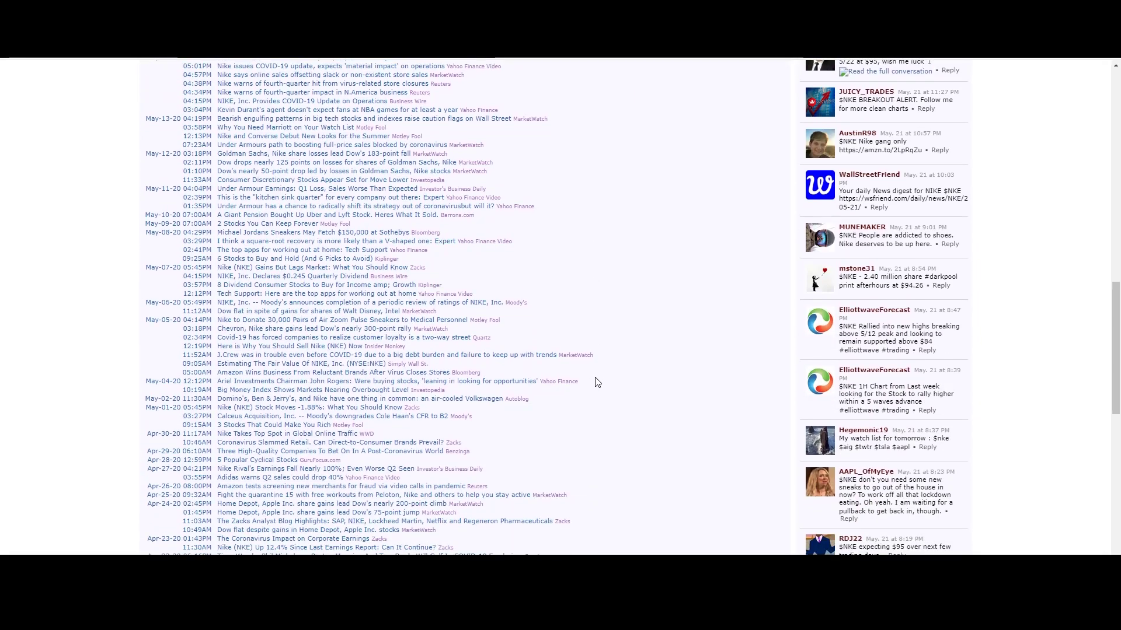
scroll(596, 382, up, 15)
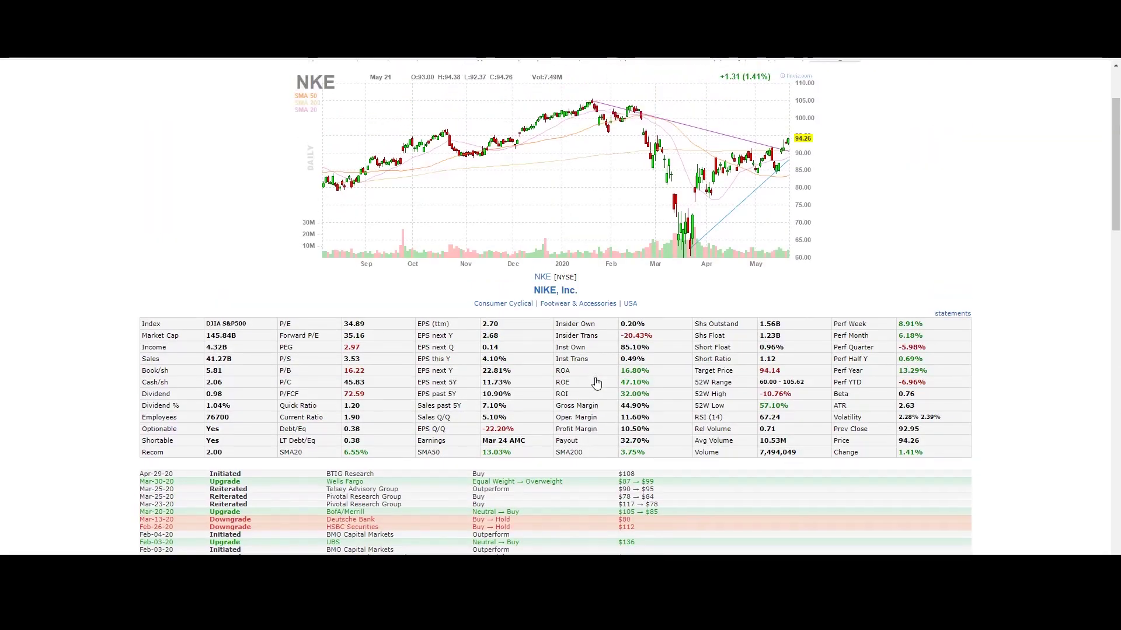
scroll(596, 383, up, 2)
scroll(597, 382, down, 2)
scroll(888, 290, up, 1)
scroll(888, 290, up, 1)
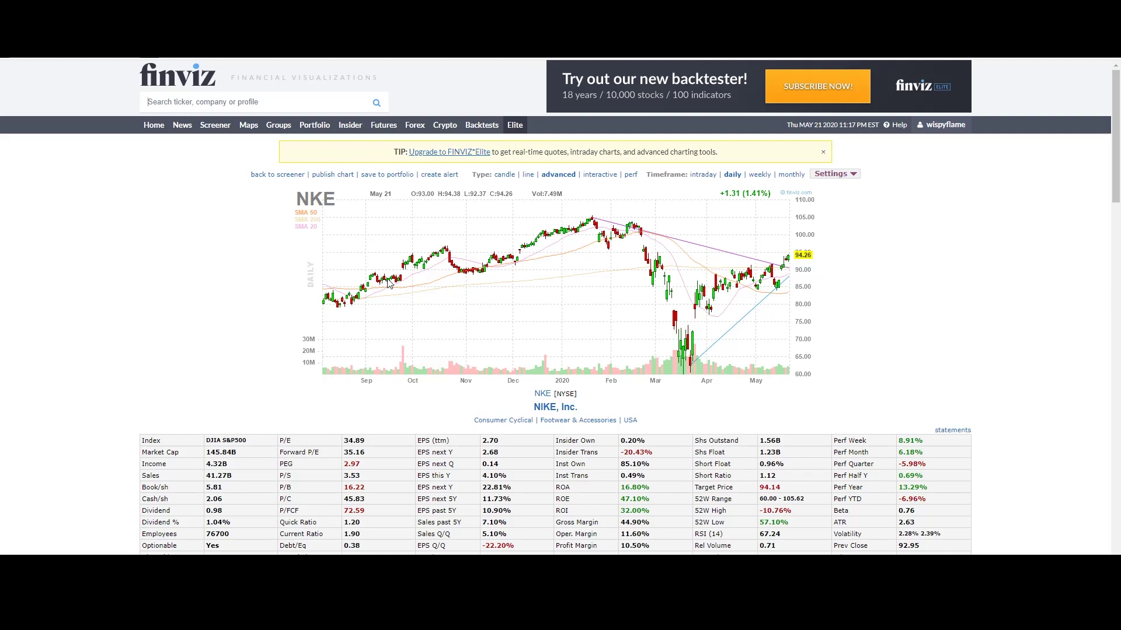
scroll(226, 289, down, 1)
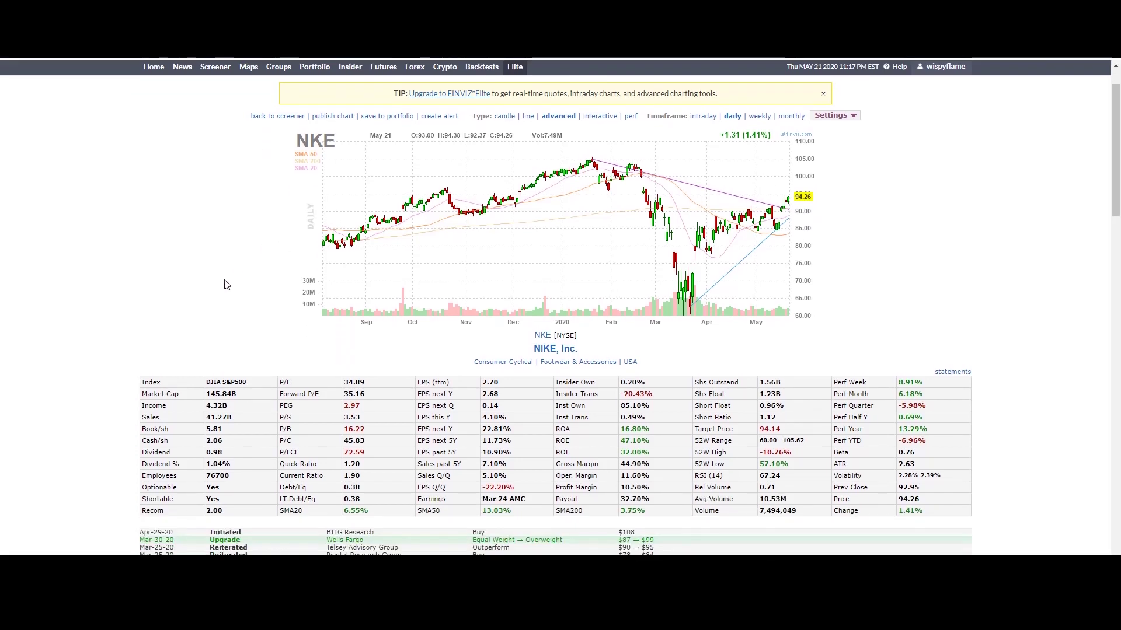